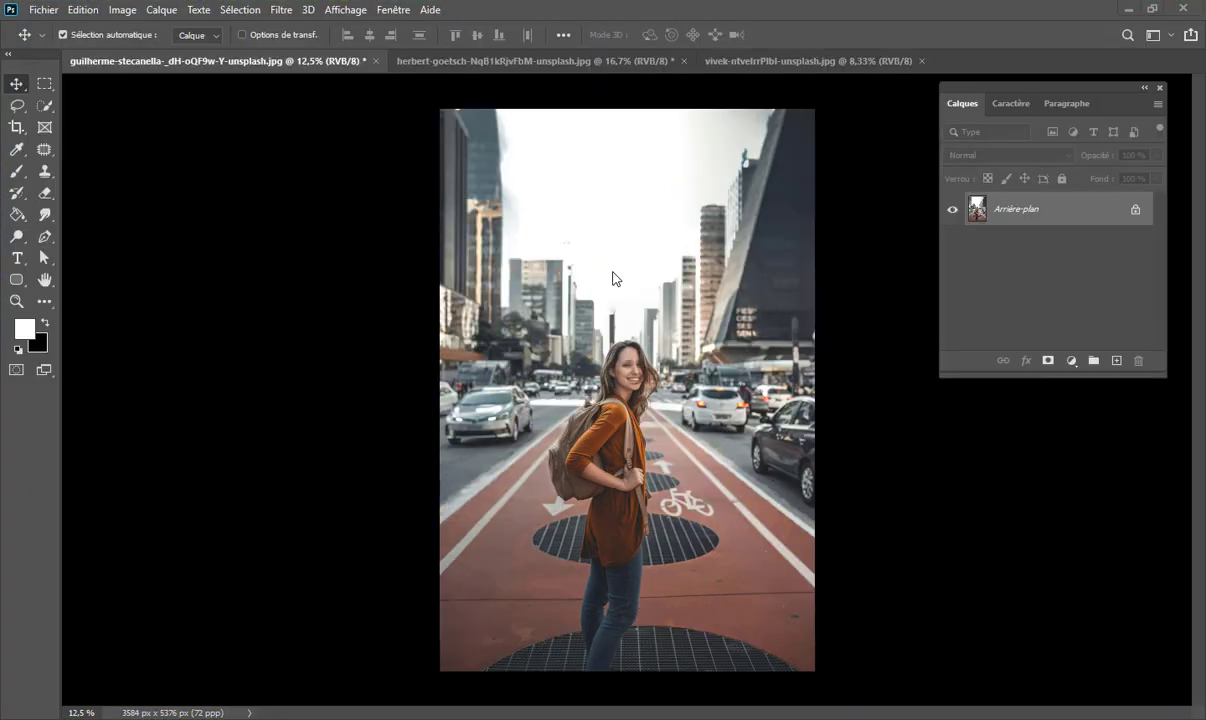
Step: Show the Actions panel via Fenêtre and add a new action set named 'glow effect'
click(393, 10)
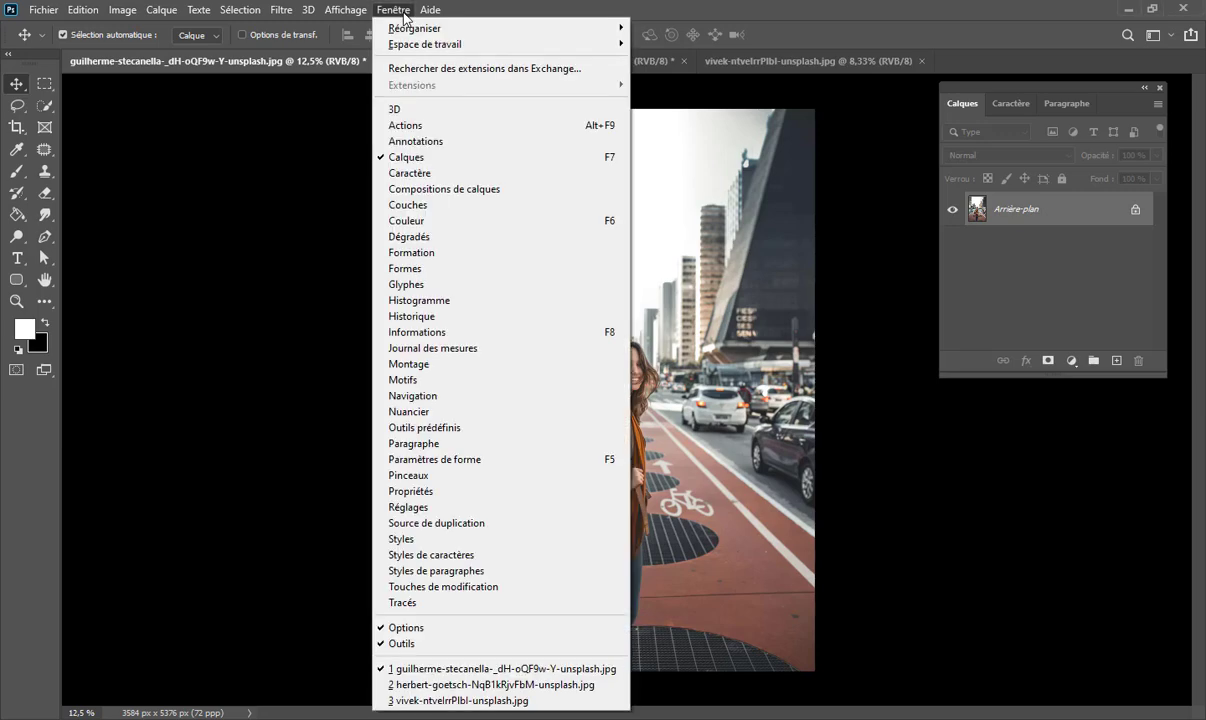
click(404, 125)
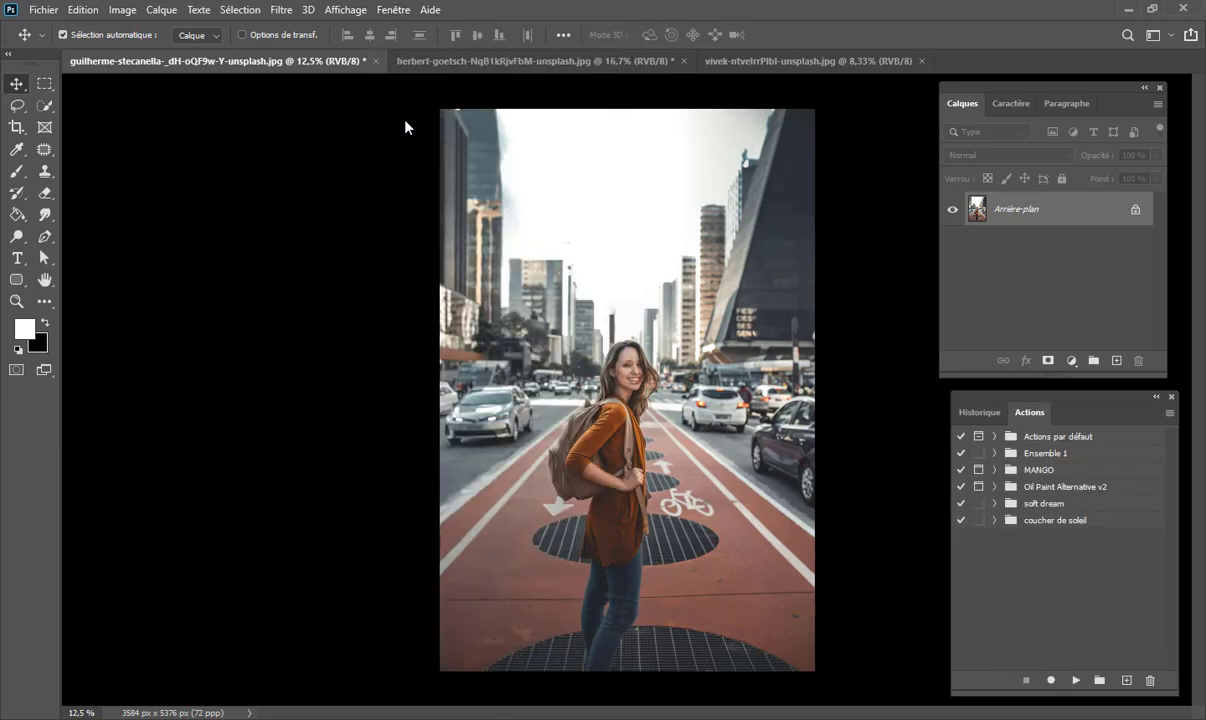
click(1100, 682)
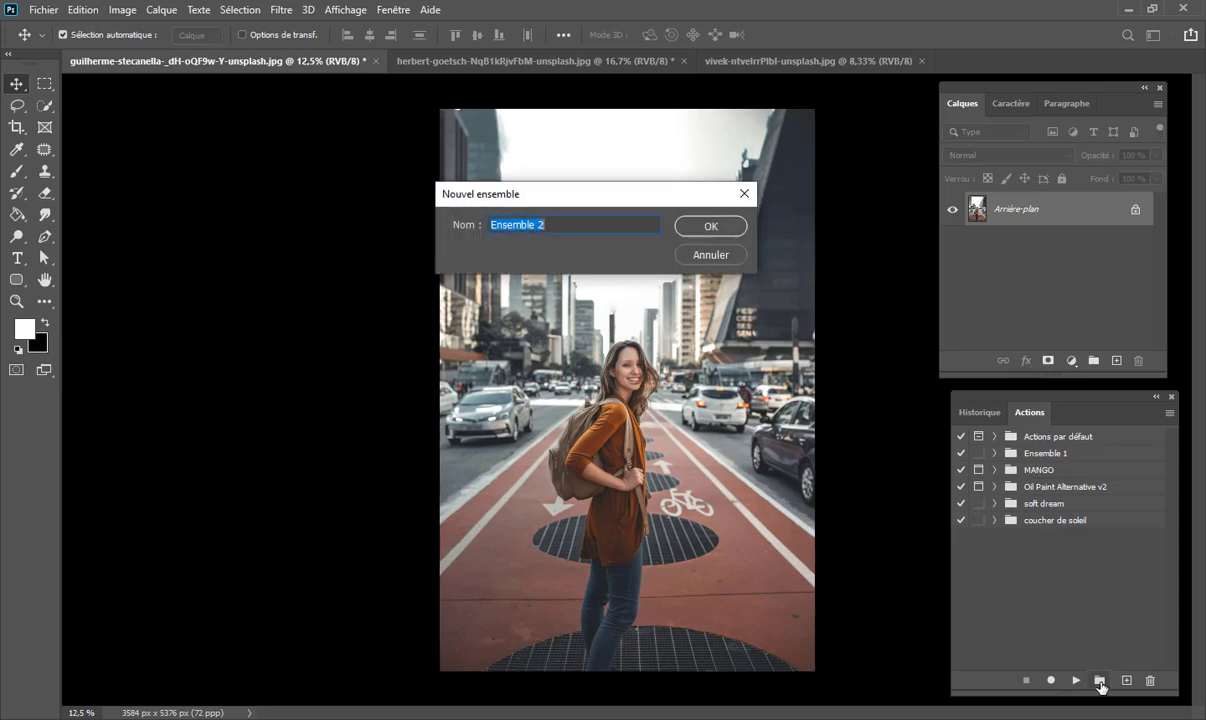
drag(544, 224, 488, 224)
text(glow effect)
click(710, 226)
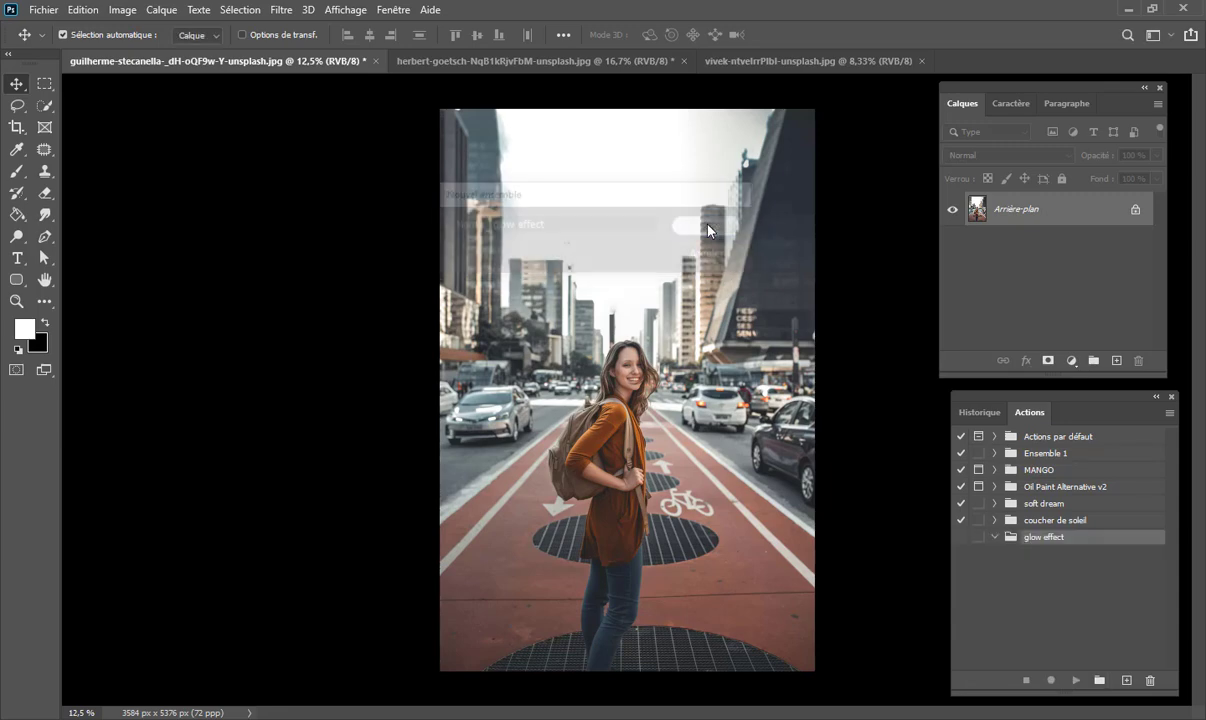
Step: Create a 'glow effect' action in the set and start recording it
click(1126, 681)
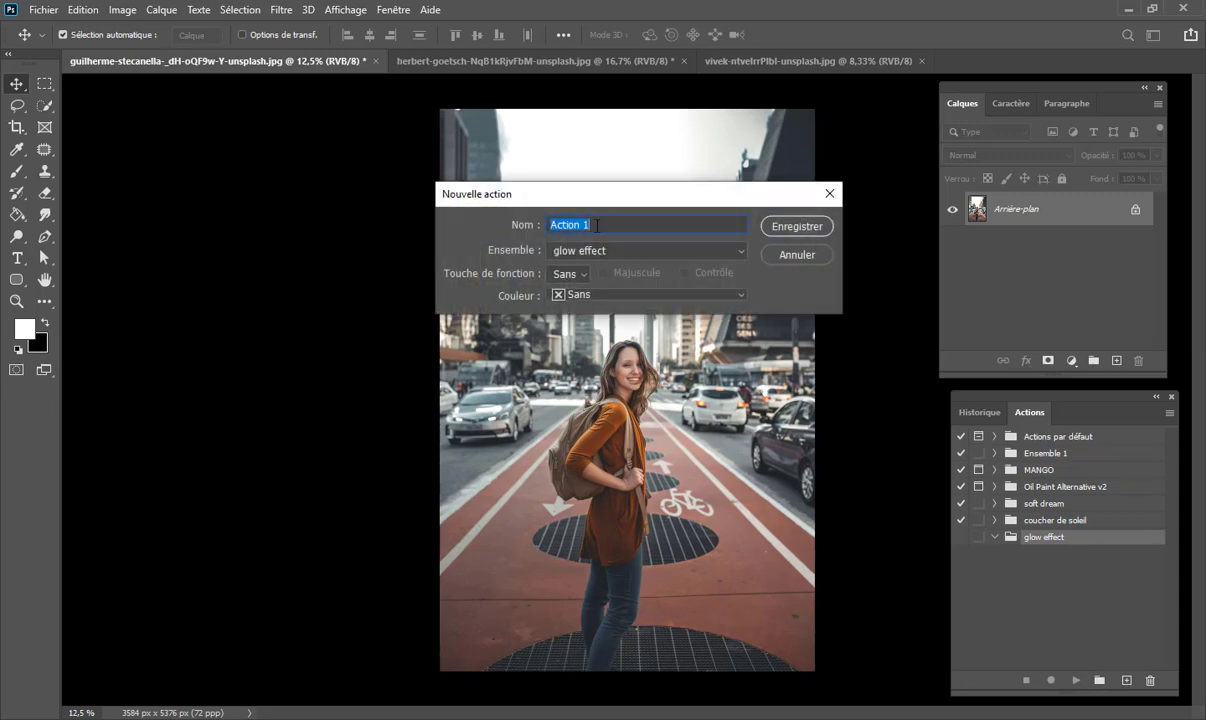
text(glow effect)
click(797, 226)
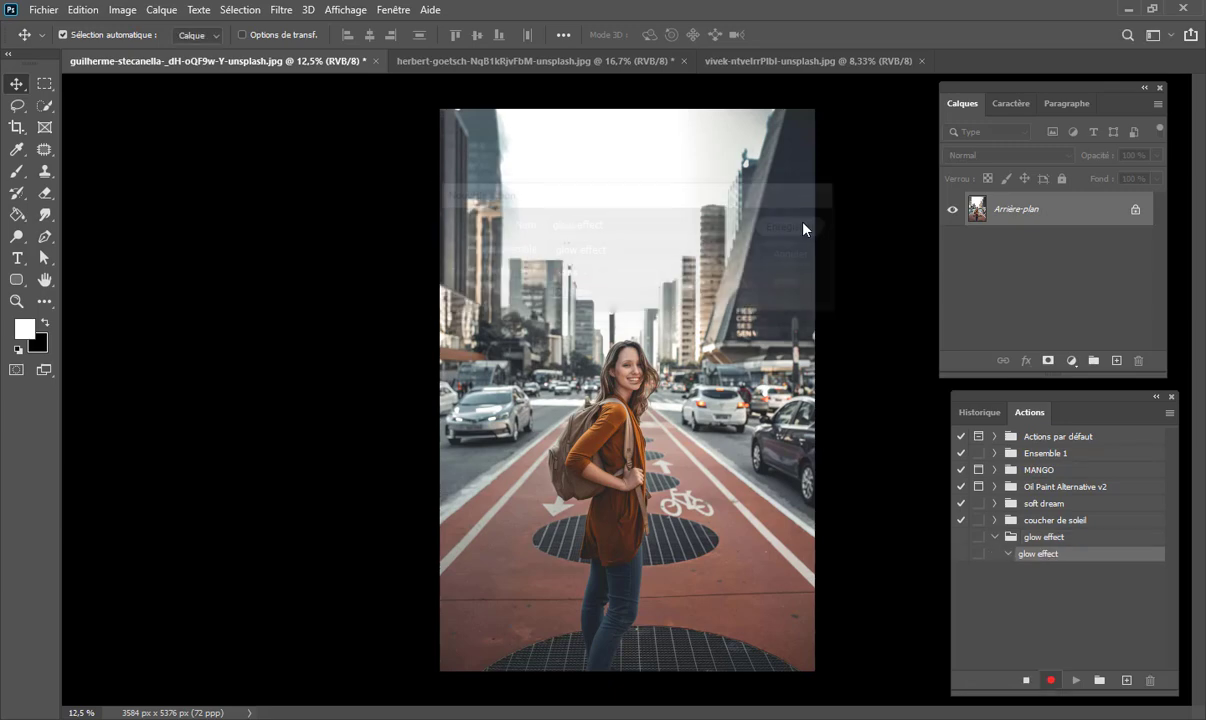
click(1026, 680)
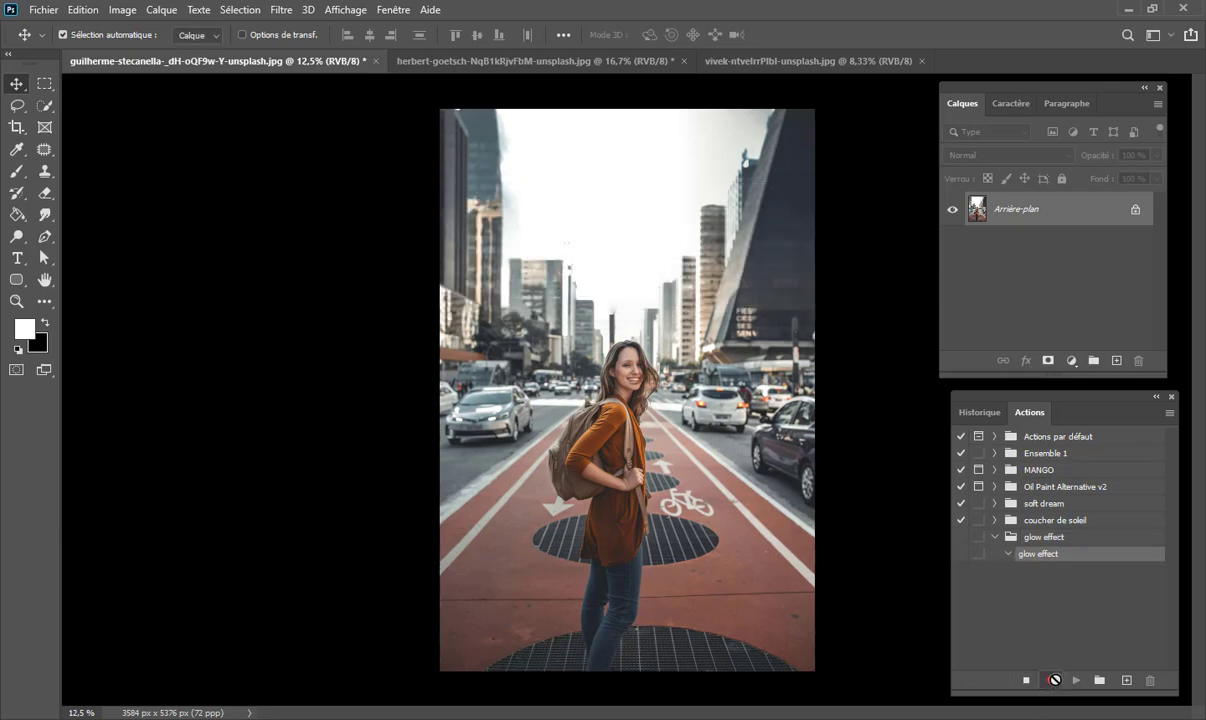
click(1054, 680)
Step: Duplicate the background layer and convert the copy to a smart object
drag(1058, 210, 1117, 358)
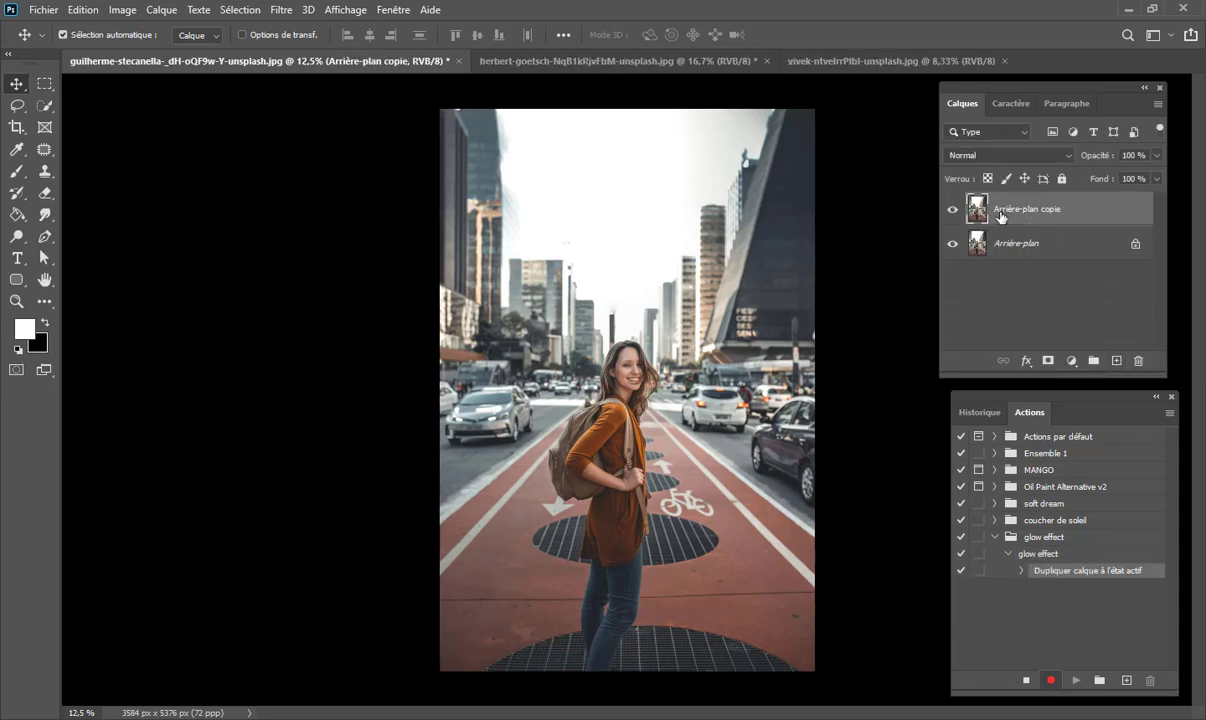
right_click(1102, 214)
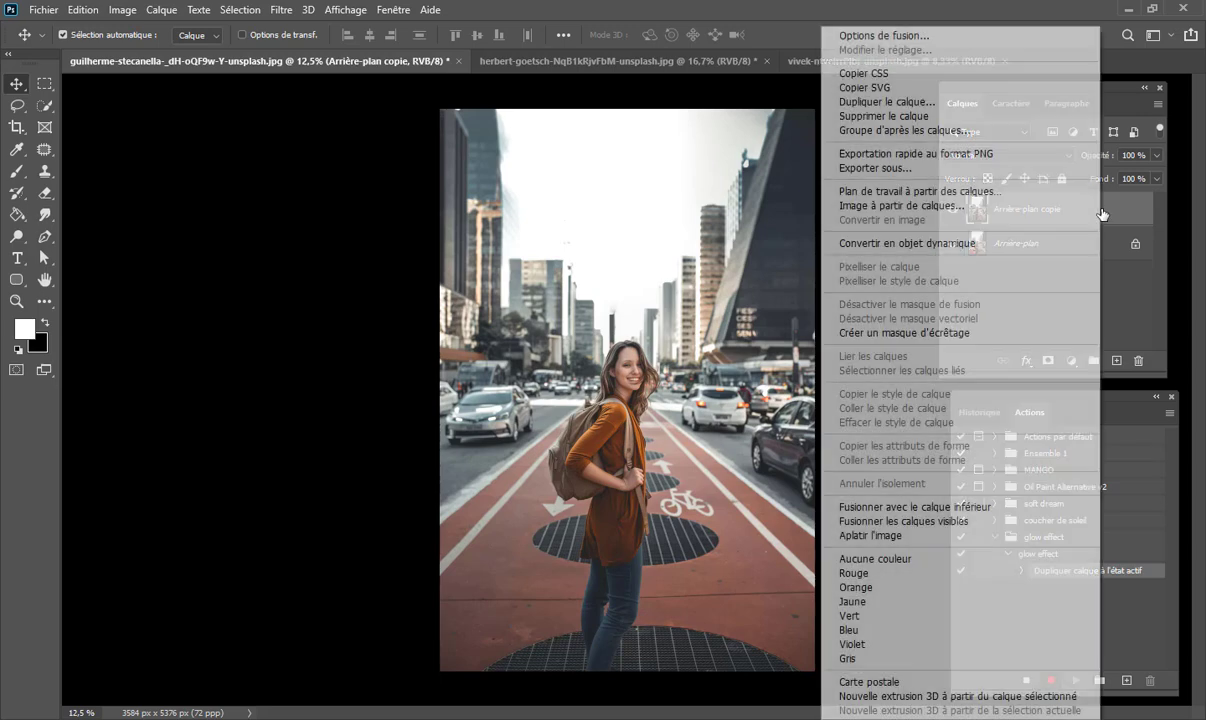
click(1005, 245)
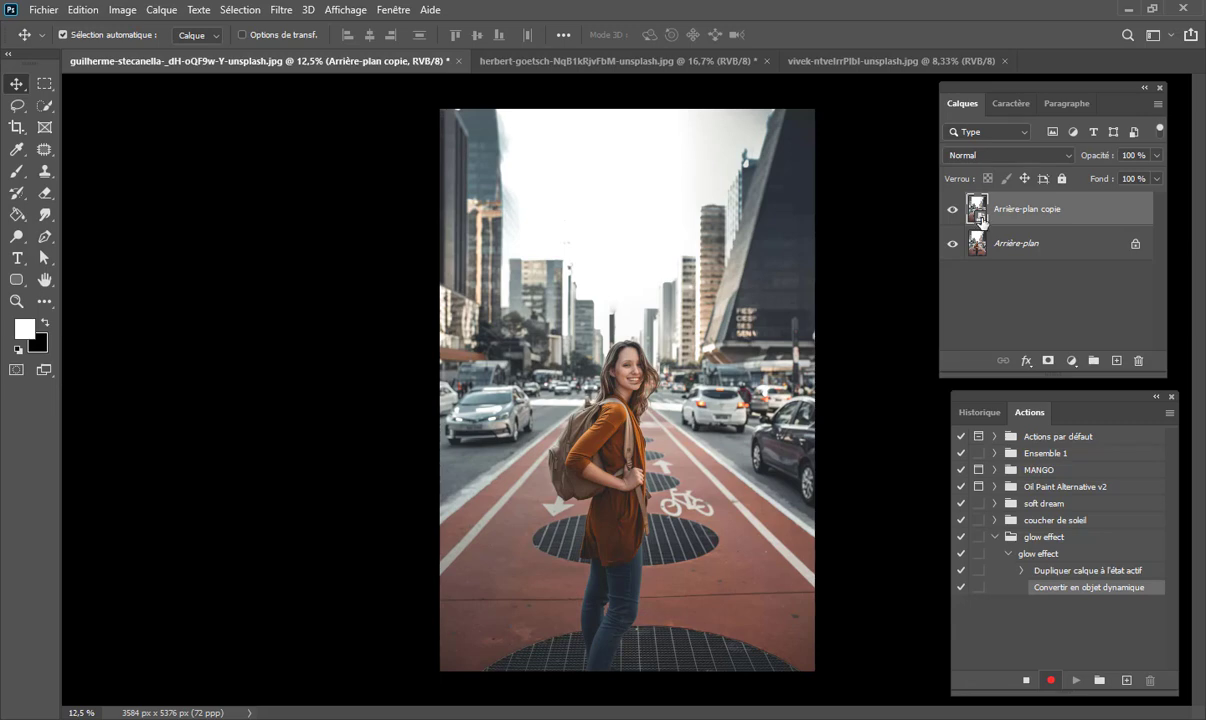
Step: Apply a Seuil (Threshold) adjustment at level 170 to the smart-object copy
click(120, 12)
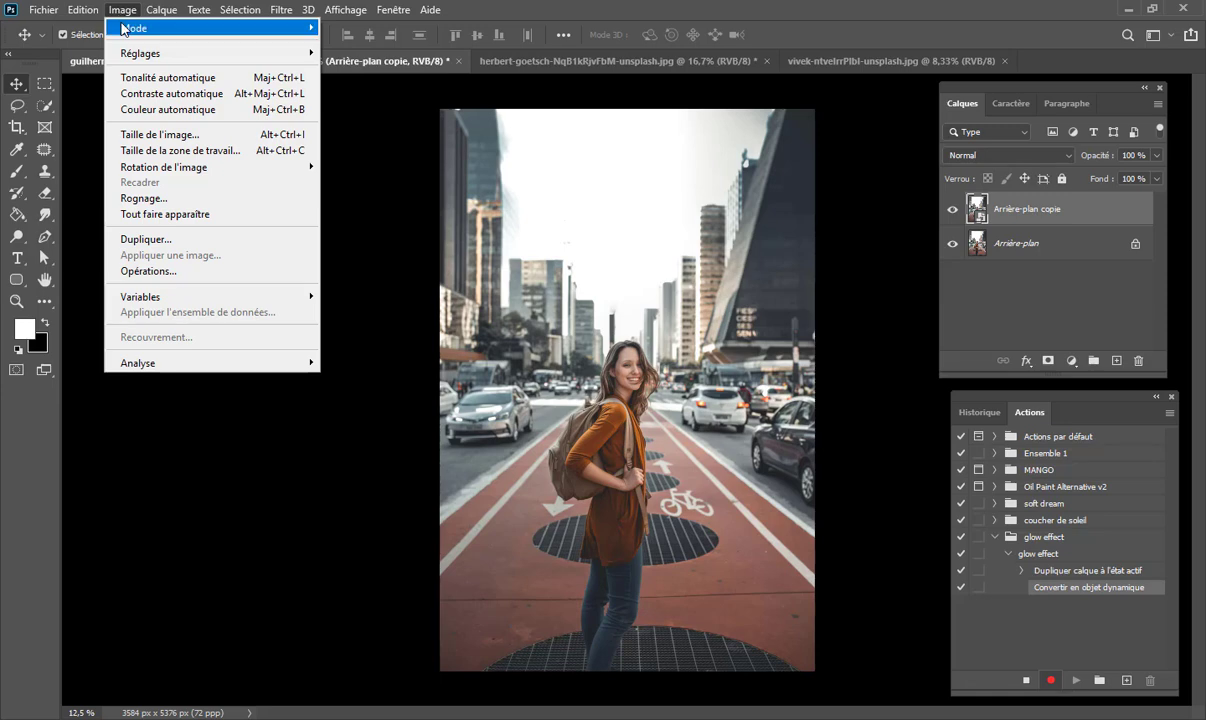
mouse_move(140, 53)
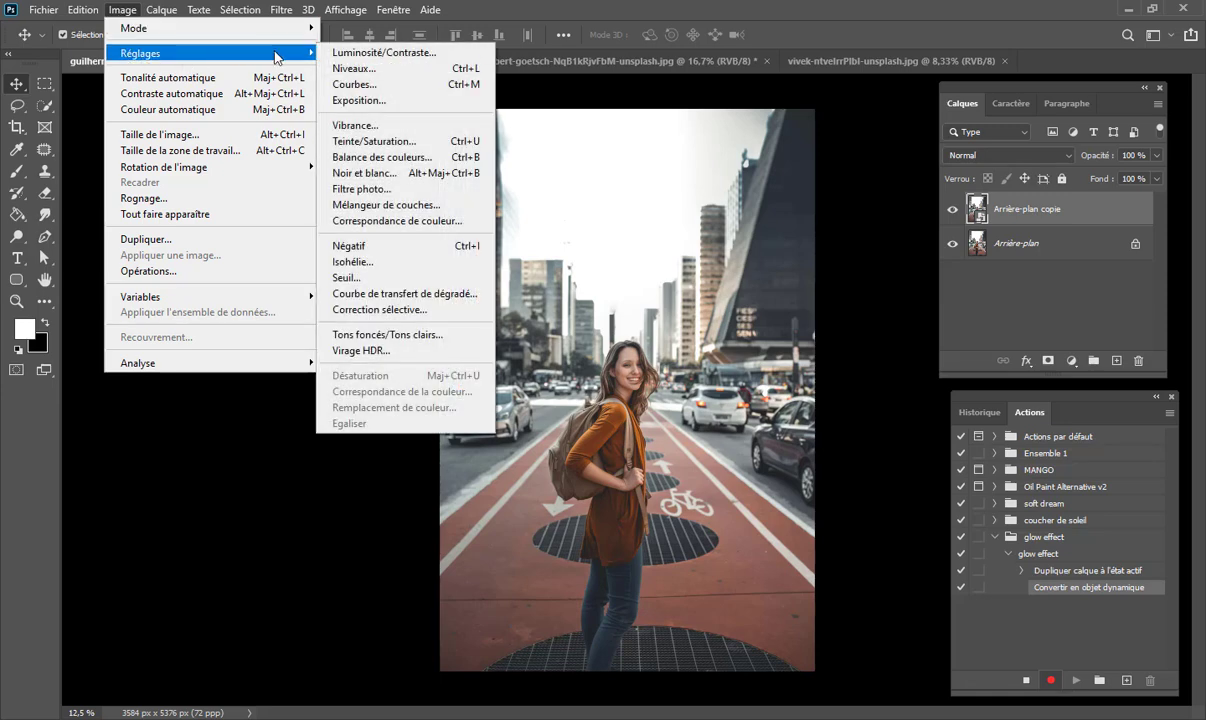
click(459, 286)
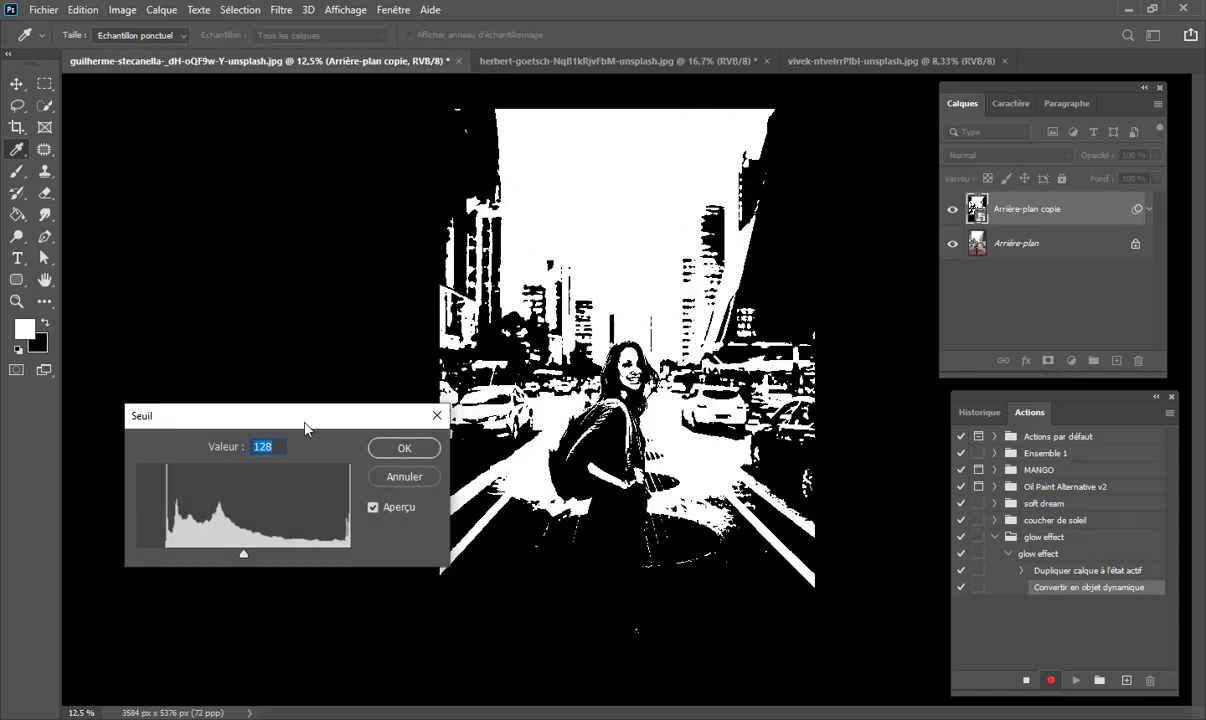
mouse_move(308, 421)
mouse_down()
mouse_move(283, 278)
mouse_move(288, 227)
mouse_up()
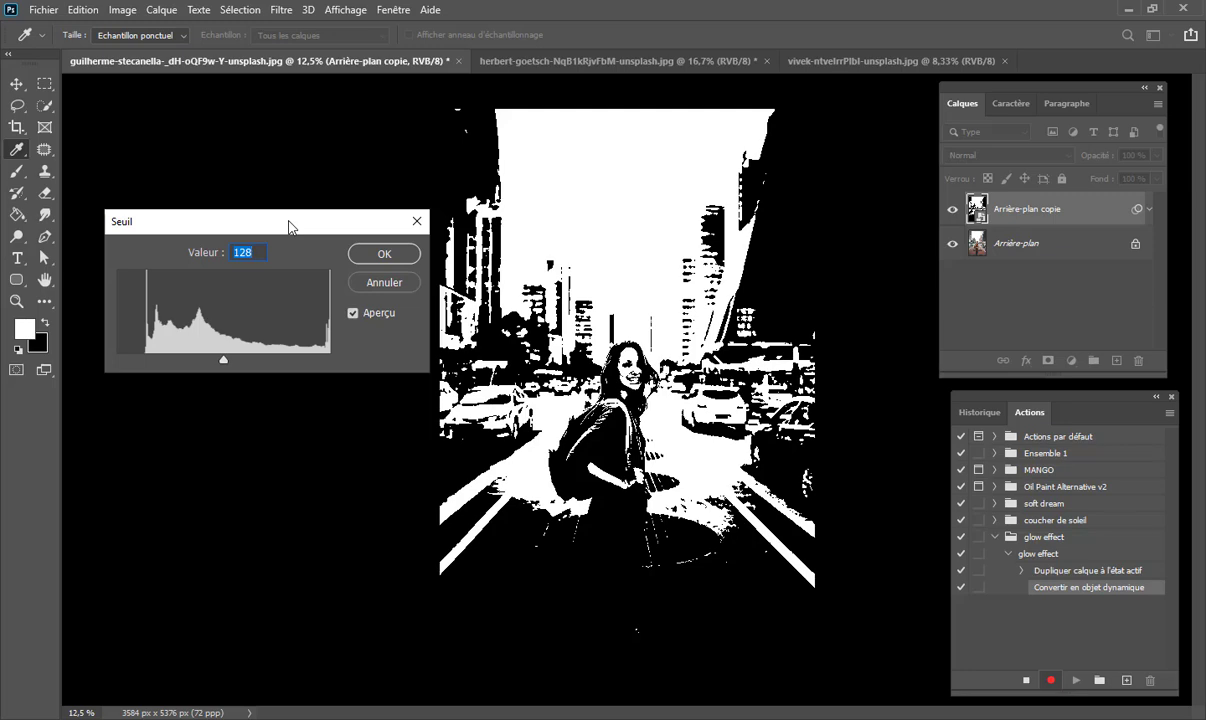
drag(222, 362, 259, 367)
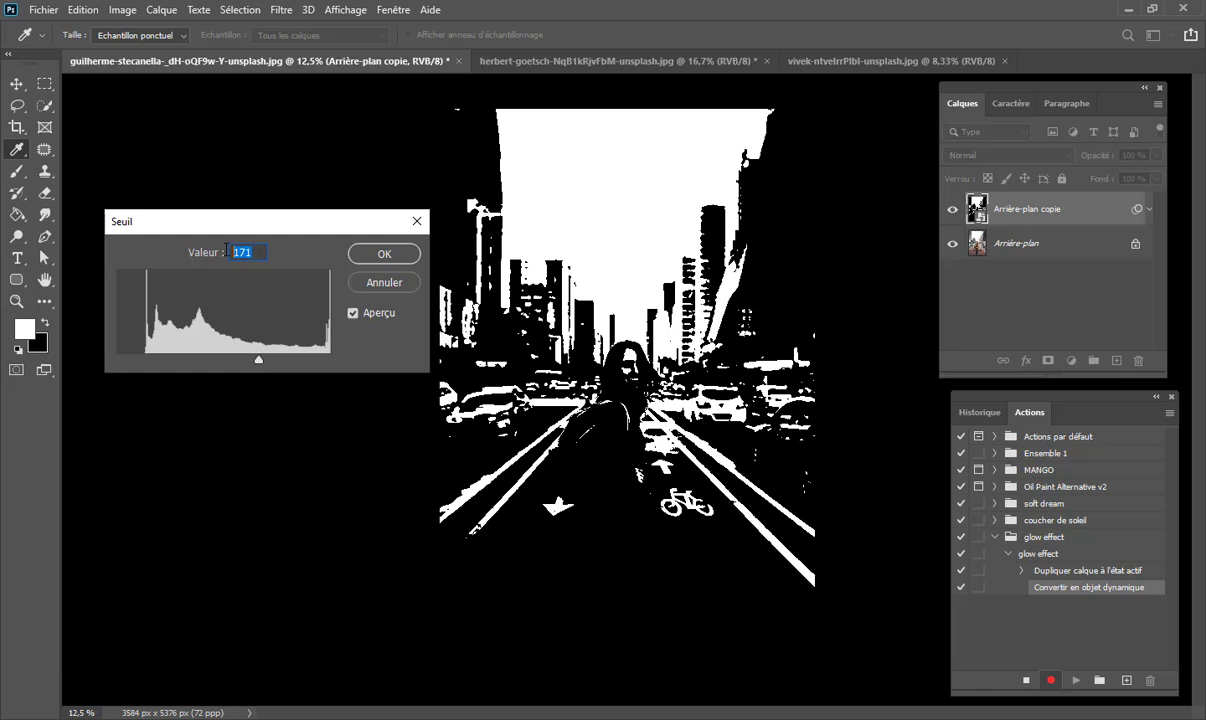
text(170)
click(383, 257)
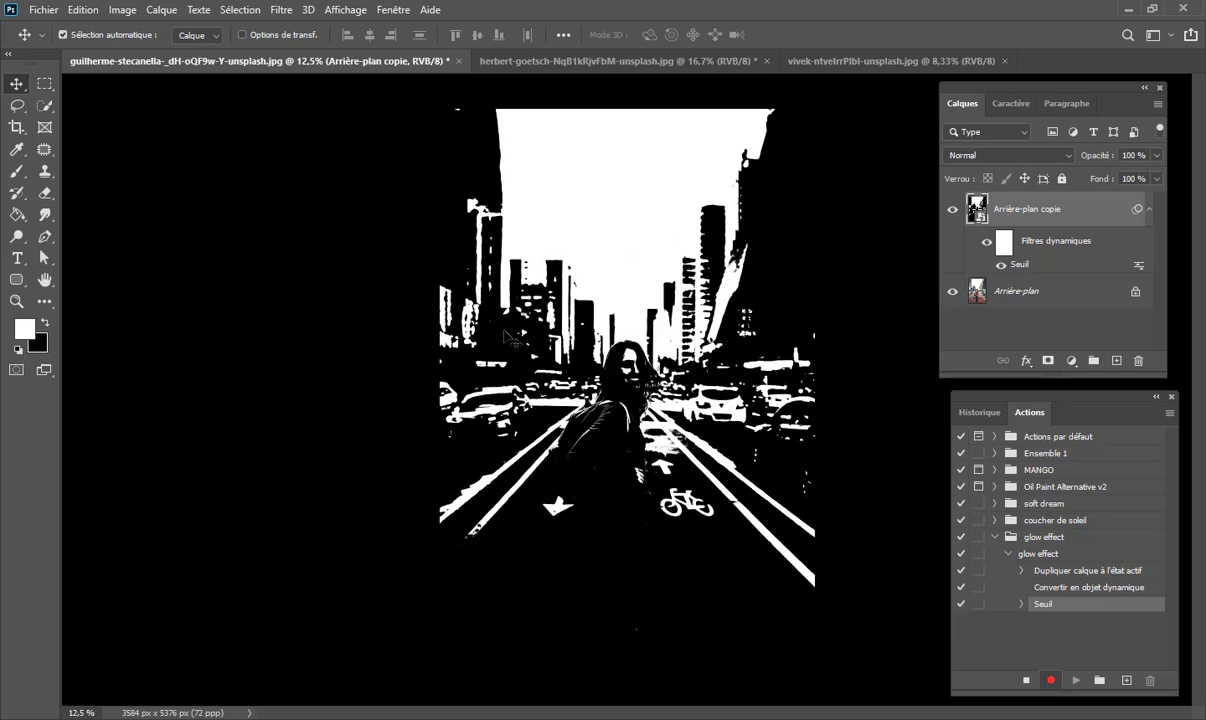
Step: Add a Flou gaussien smart filter with a radius of about 41,5 pixels
click(286, 11)
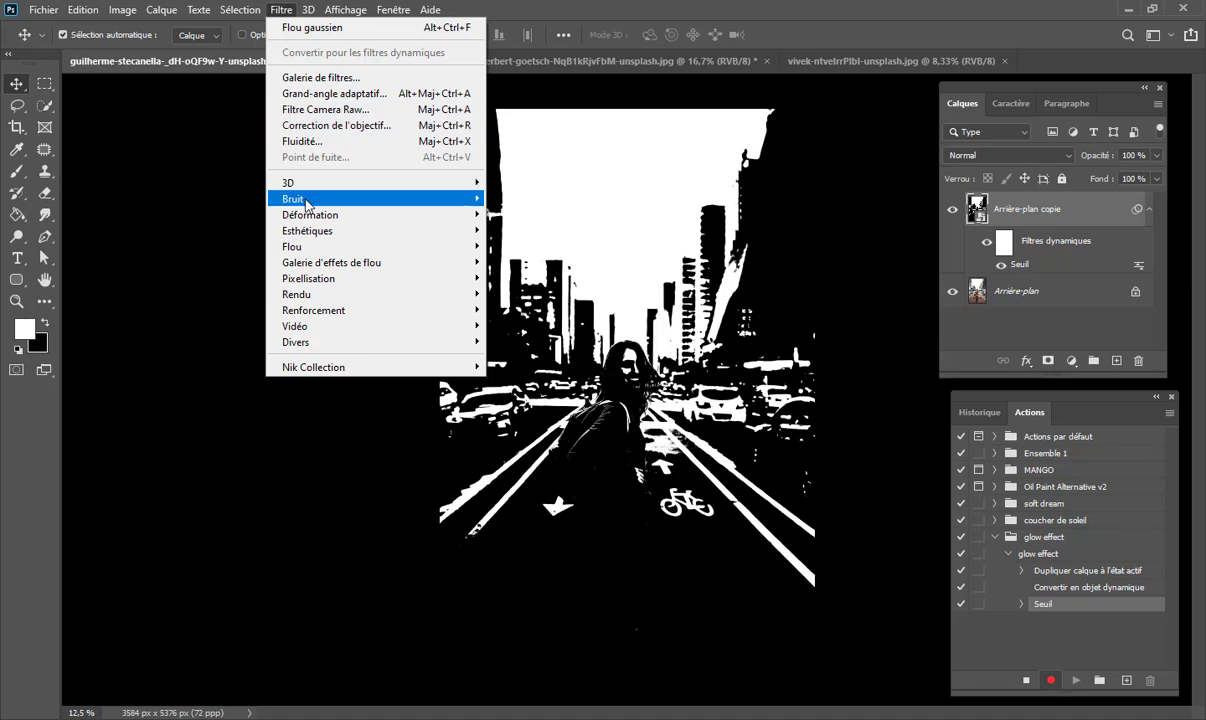
mouse_move(292, 246)
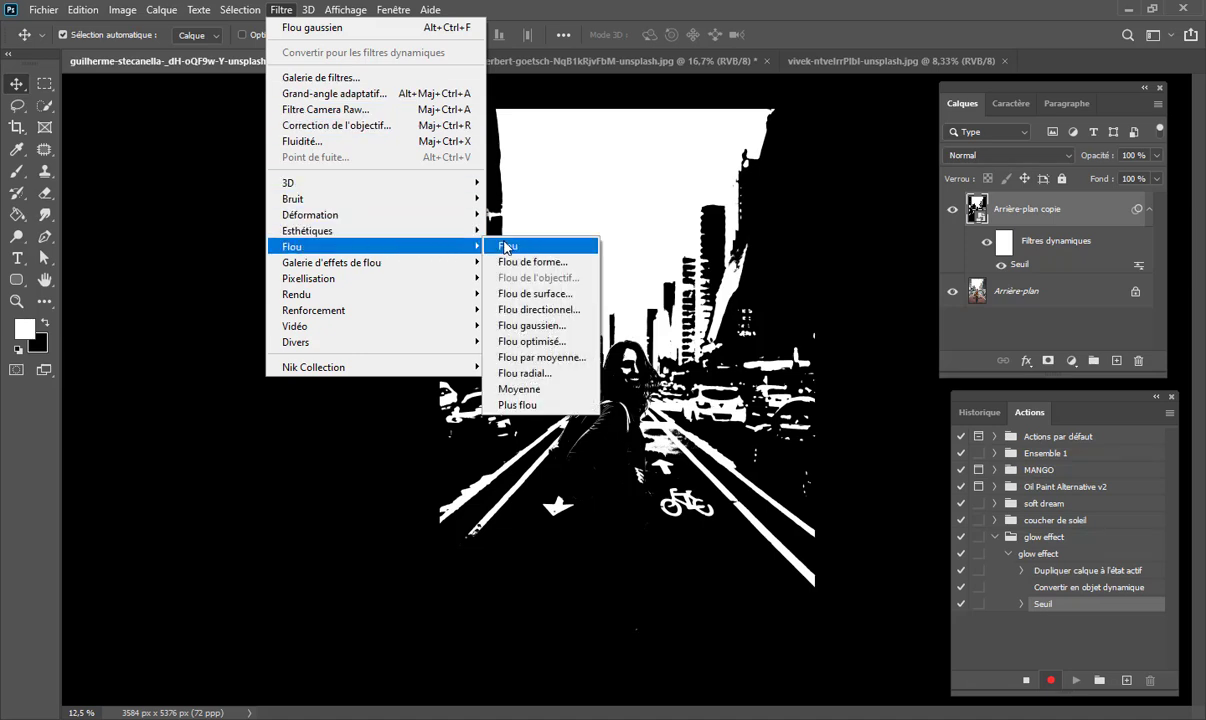
click(532, 325)
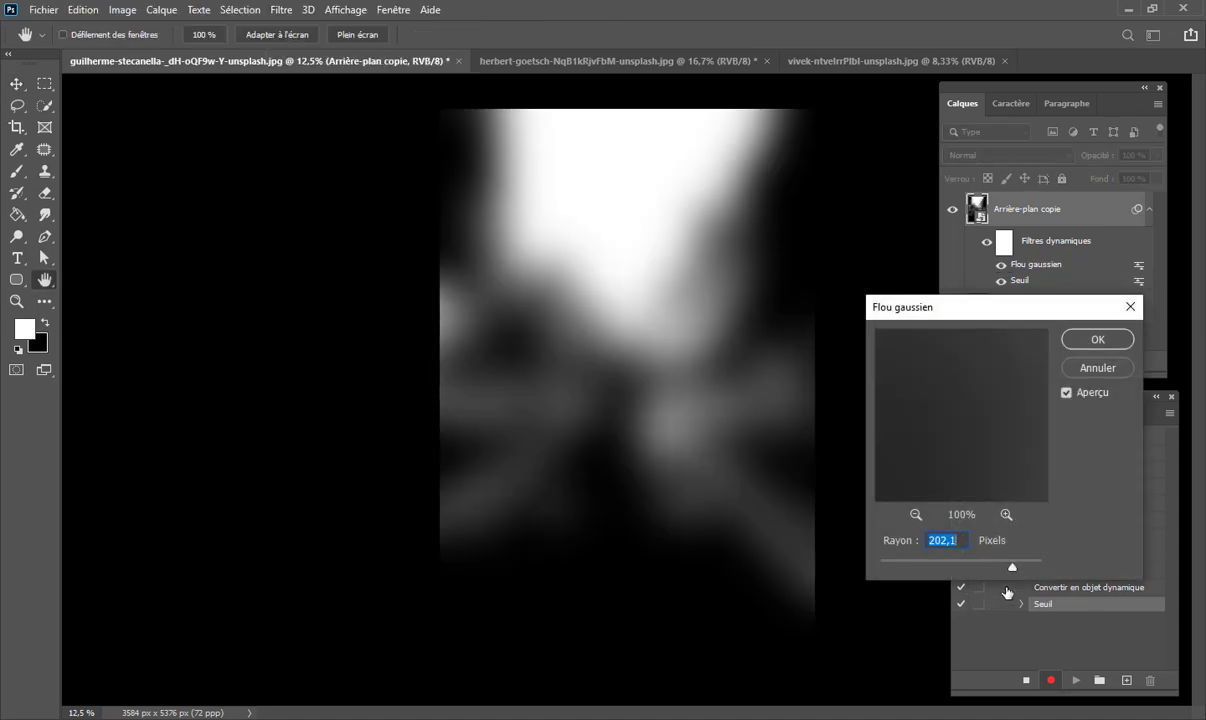
drag(1013, 570, 965, 571)
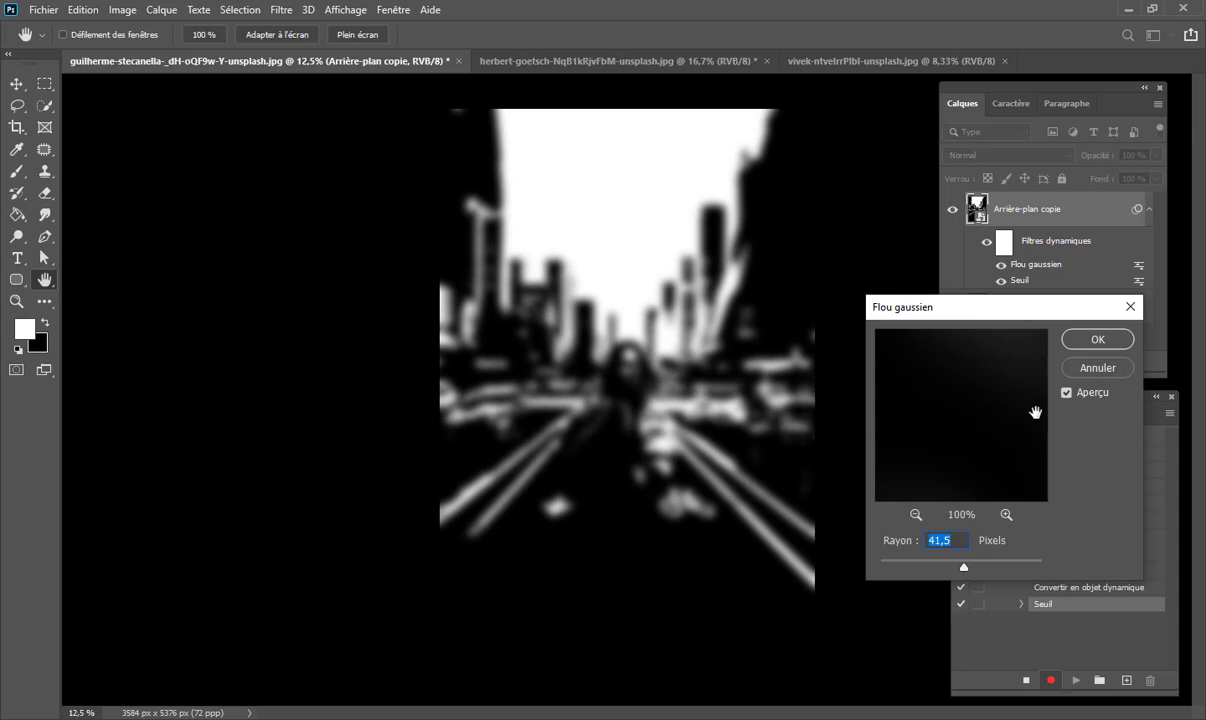
click(1088, 340)
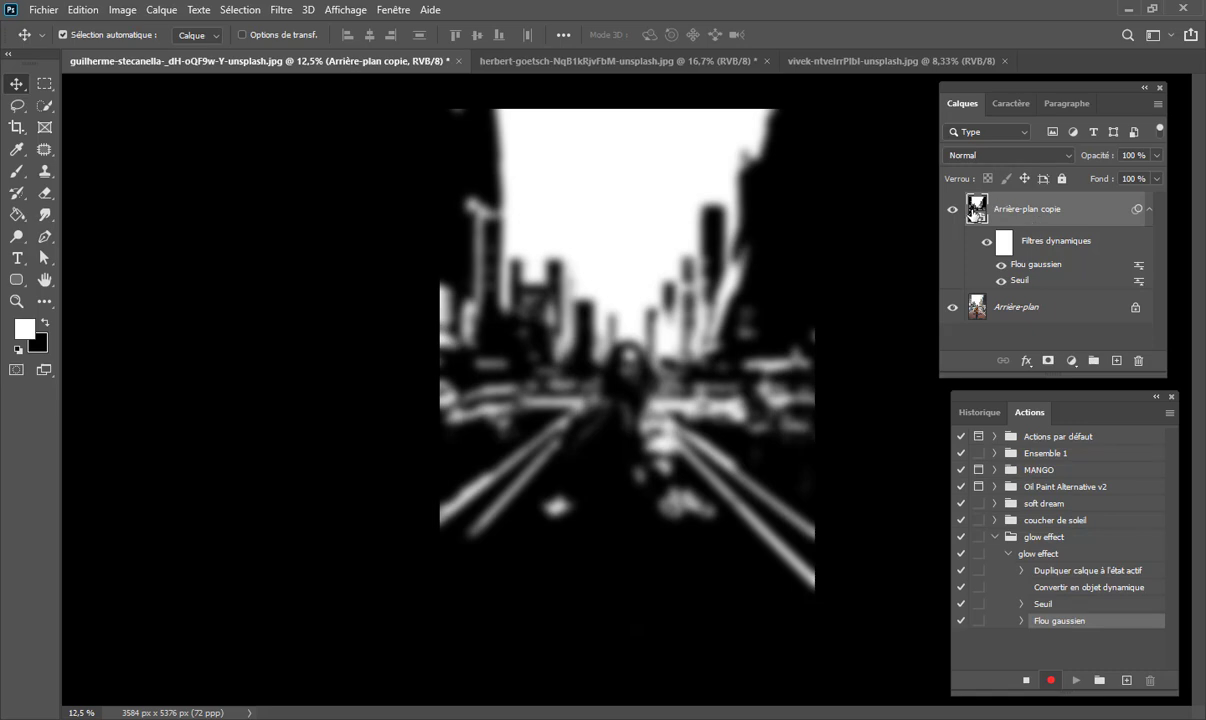
Step: Set the copy's blend mode to Superposition, then hide and show it twice to compare
click(1008, 157)
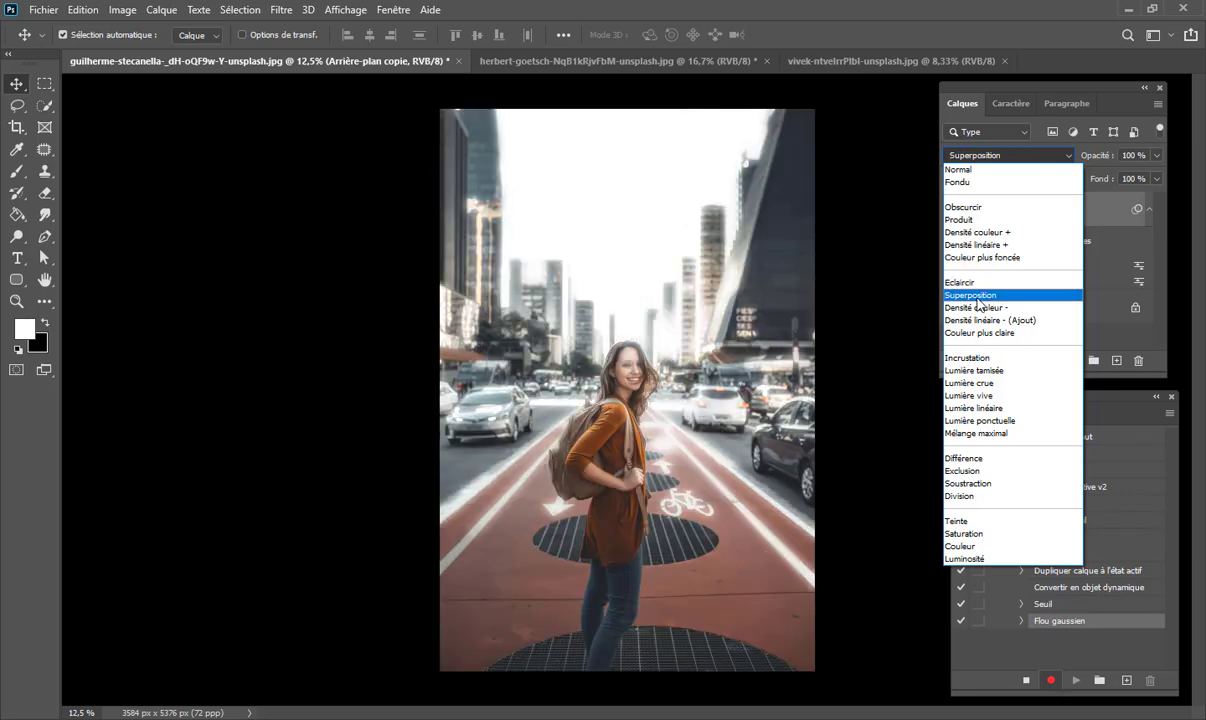
click(1026, 300)
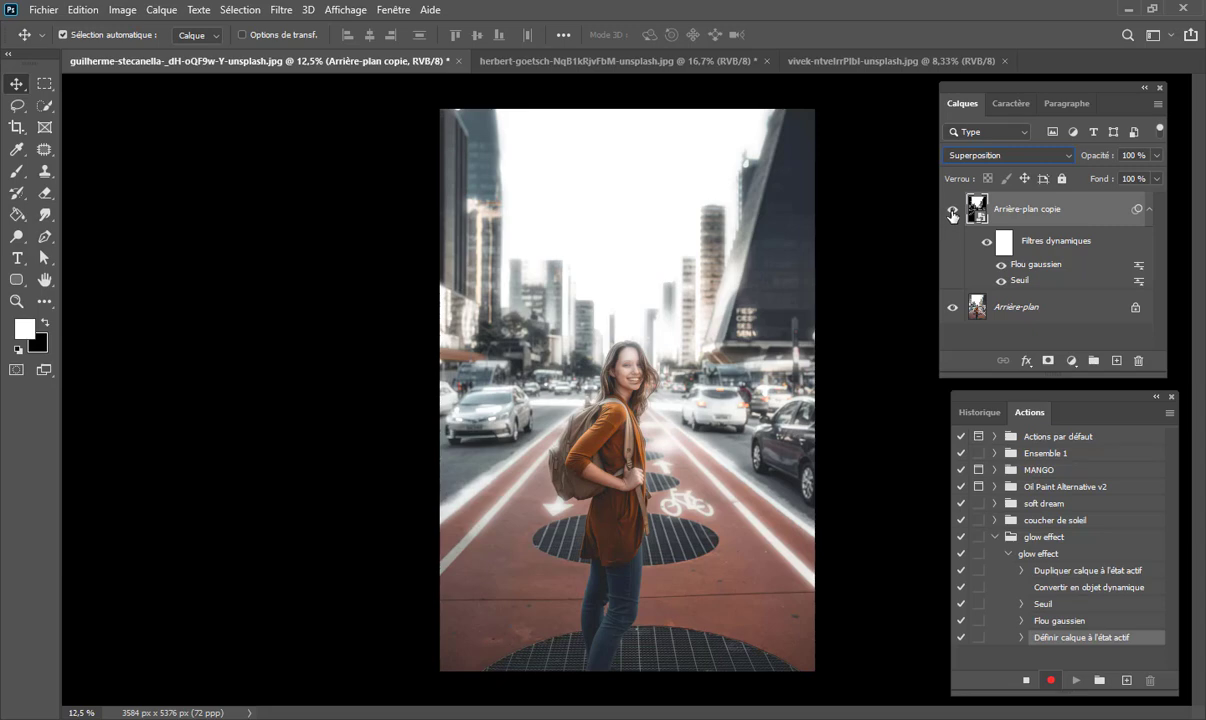
click(952, 213)
click(952, 213)
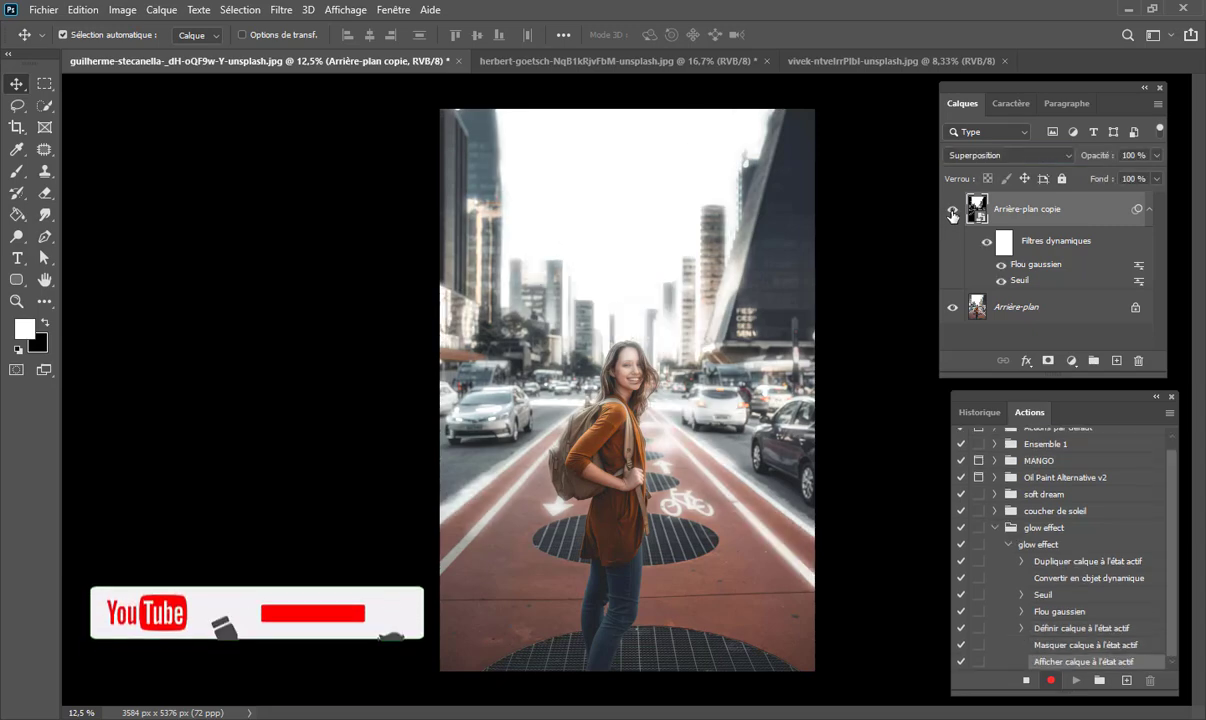
click(952, 213)
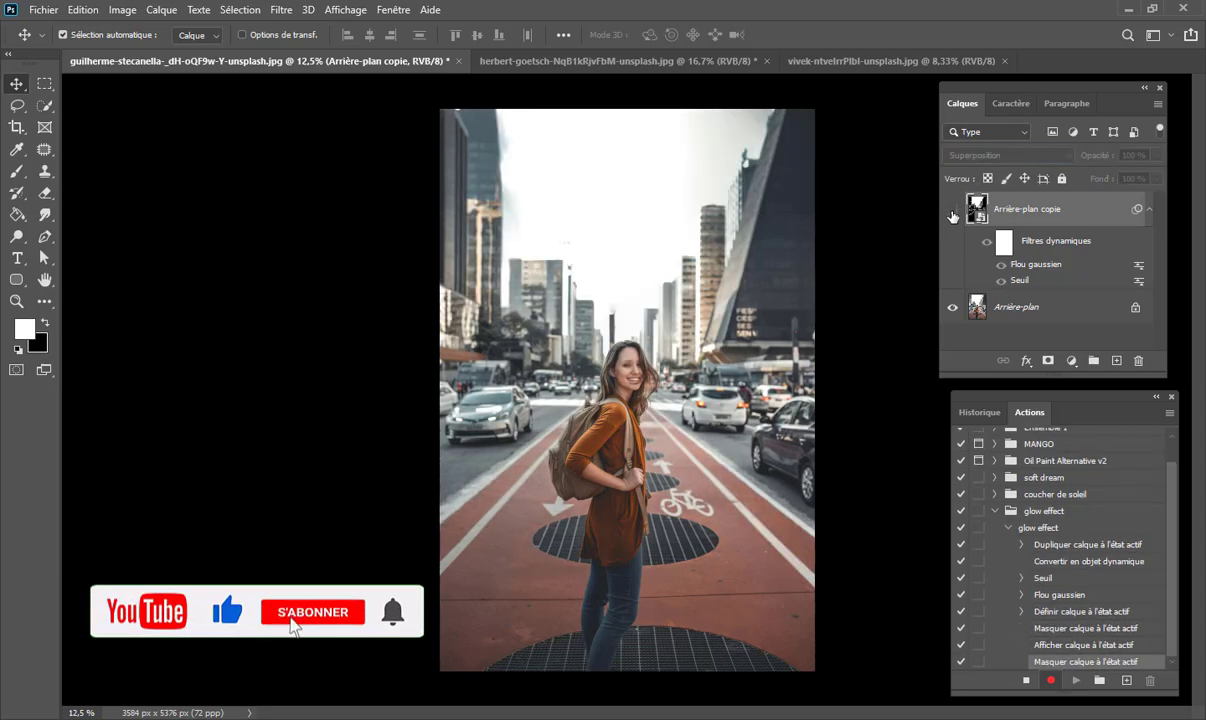
click(952, 213)
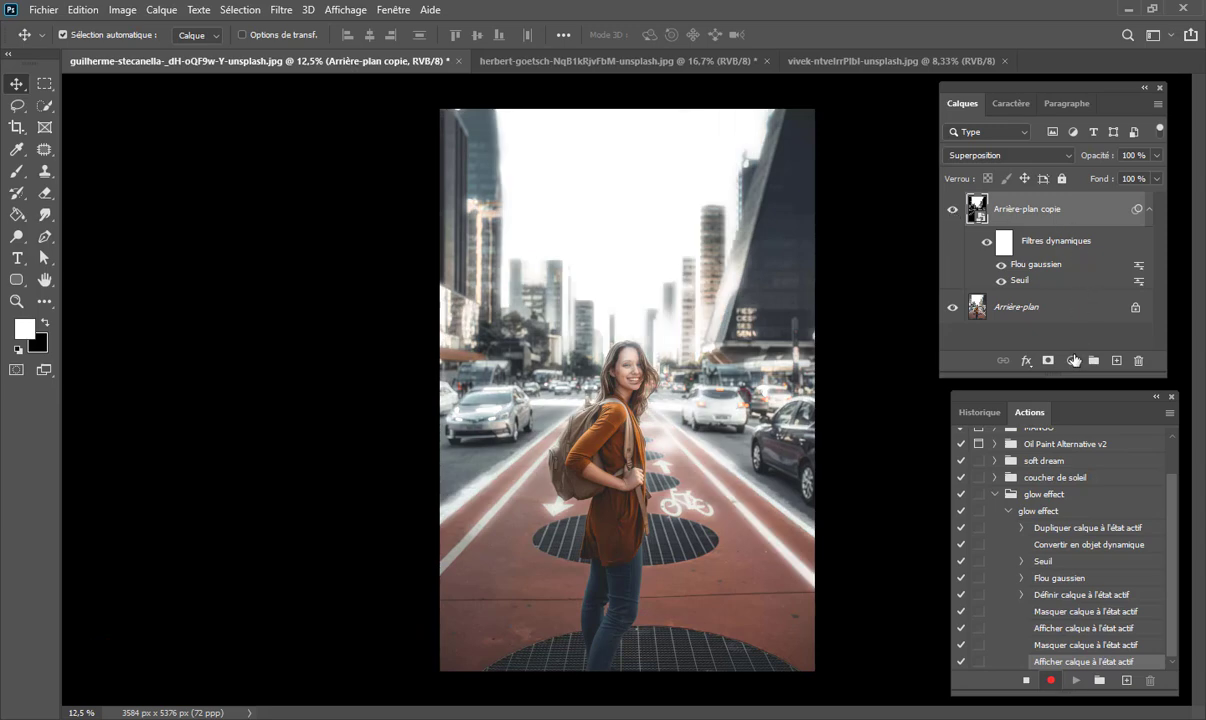
Step: Add a bright yellow solid colour fill layer, Fond 1, above the copy
click(1071, 361)
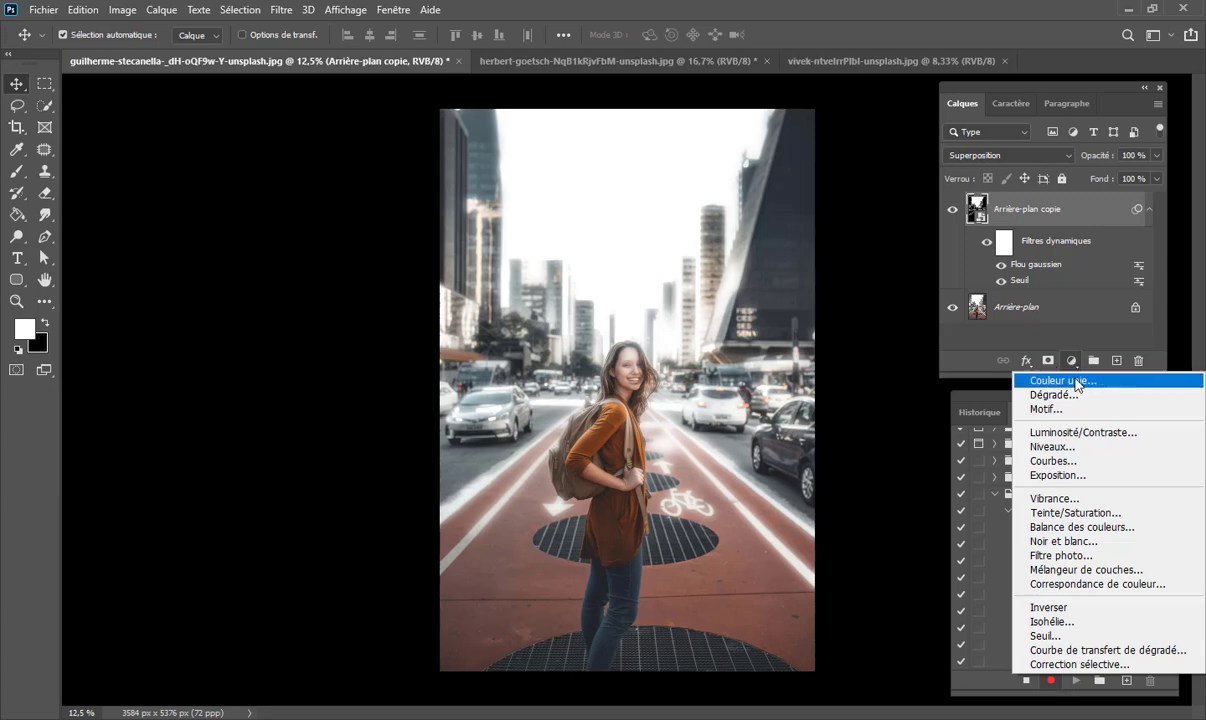
click(1062, 381)
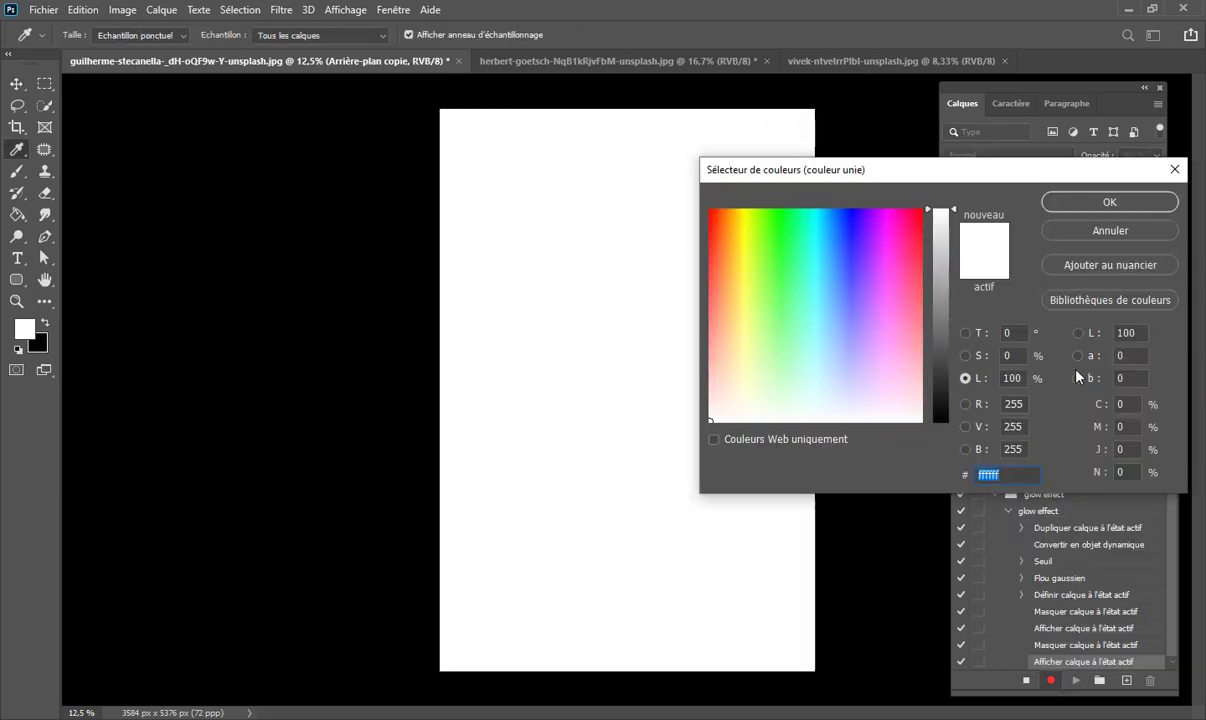
mouse_move(855, 219)
mouse_down()
mouse_move(917, 222)
mouse_move(919, 212)
mouse_move(744, 216)
mouse_up()
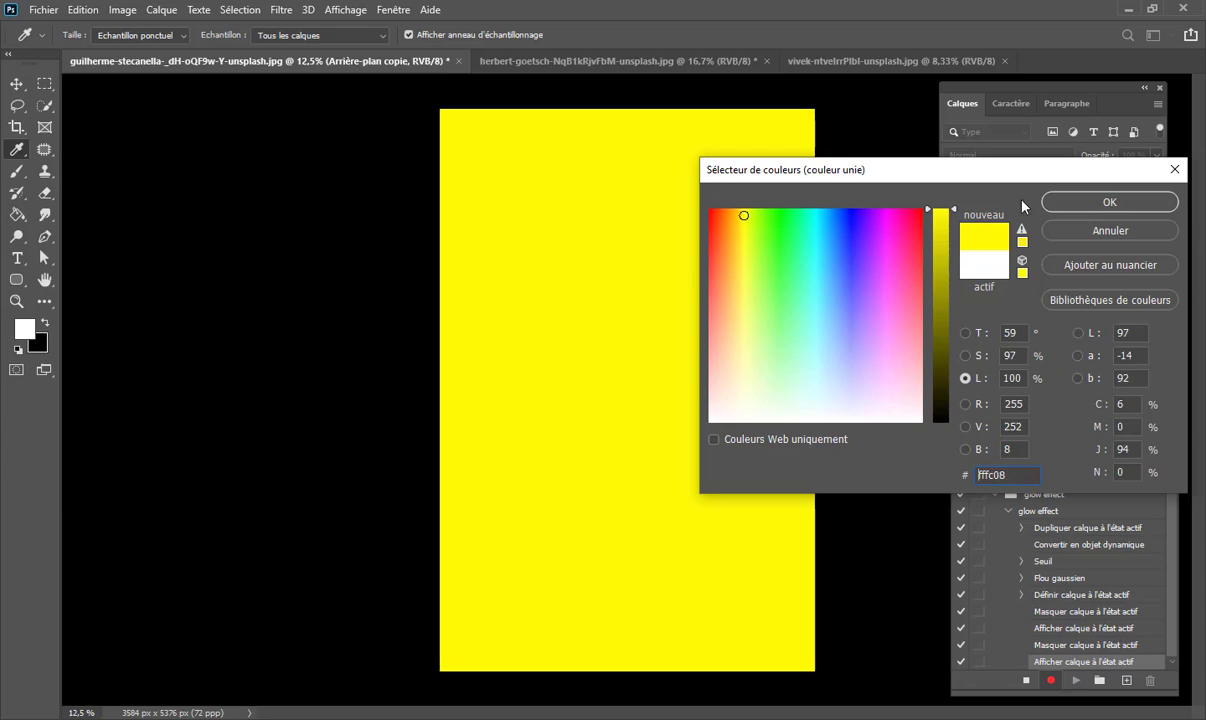
click(1100, 202)
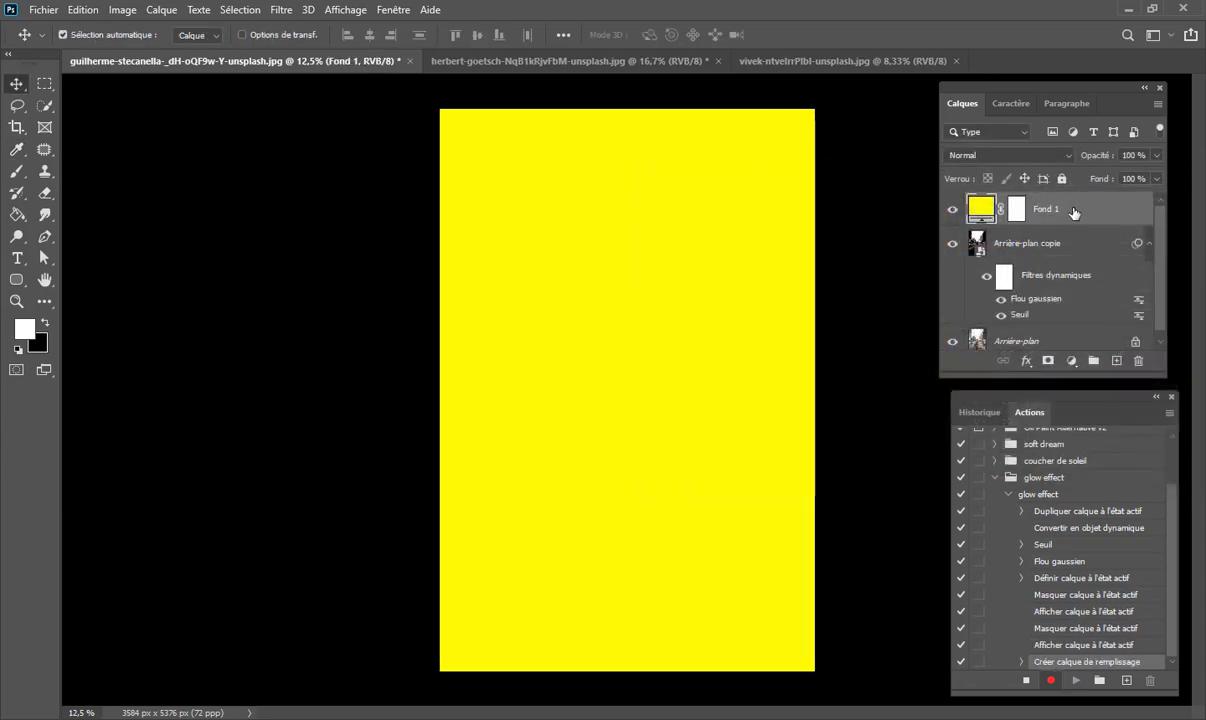
Step: Clip Fond 1 to the copy, blend it in Lumière tamisée and adjust its opacity
right_click(1115, 216)
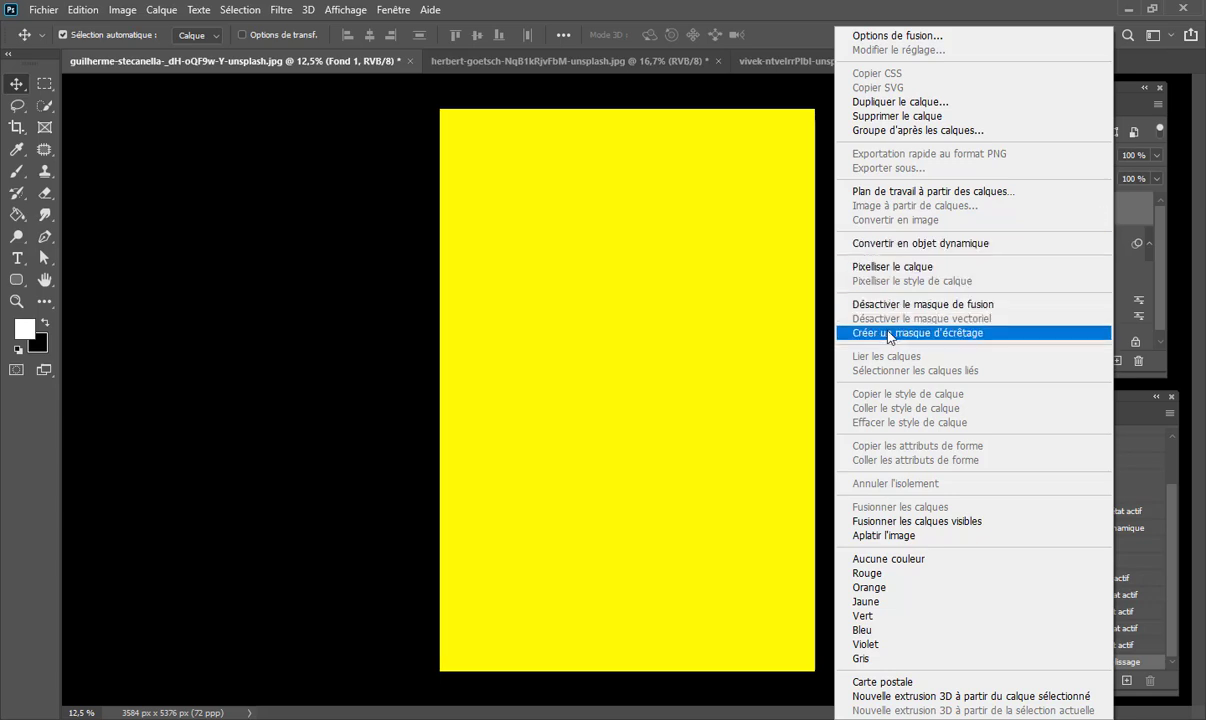
click(1007, 333)
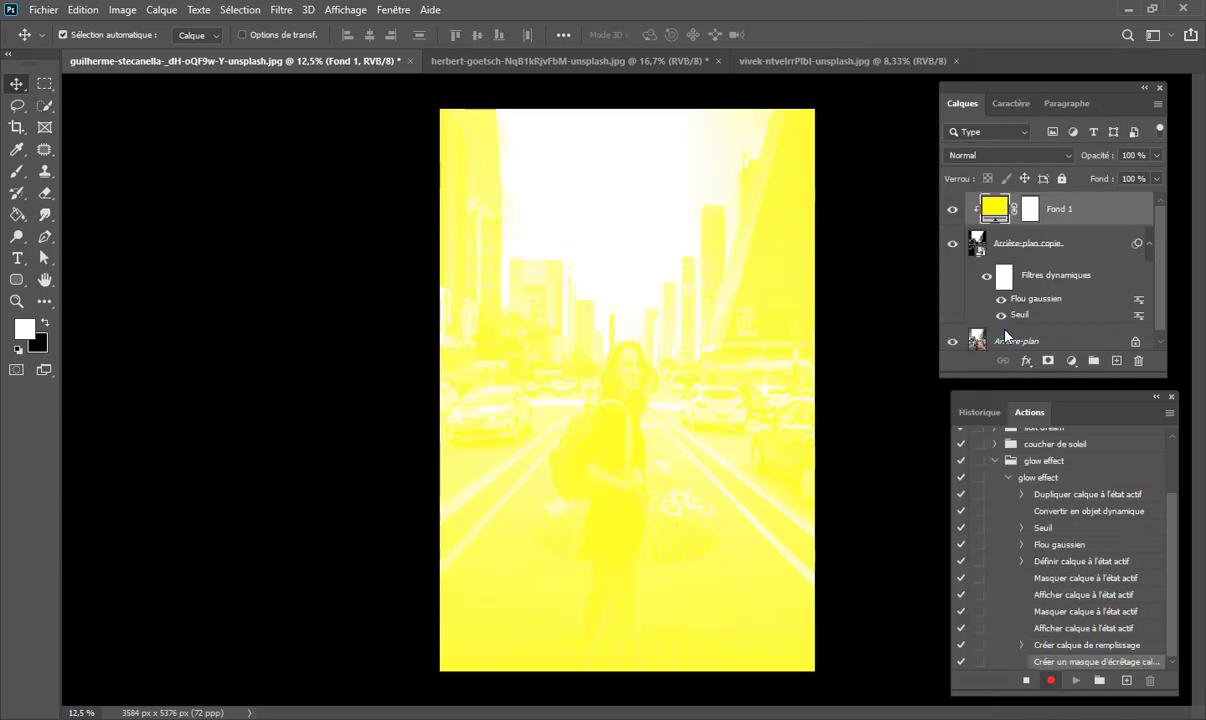
click(985, 157)
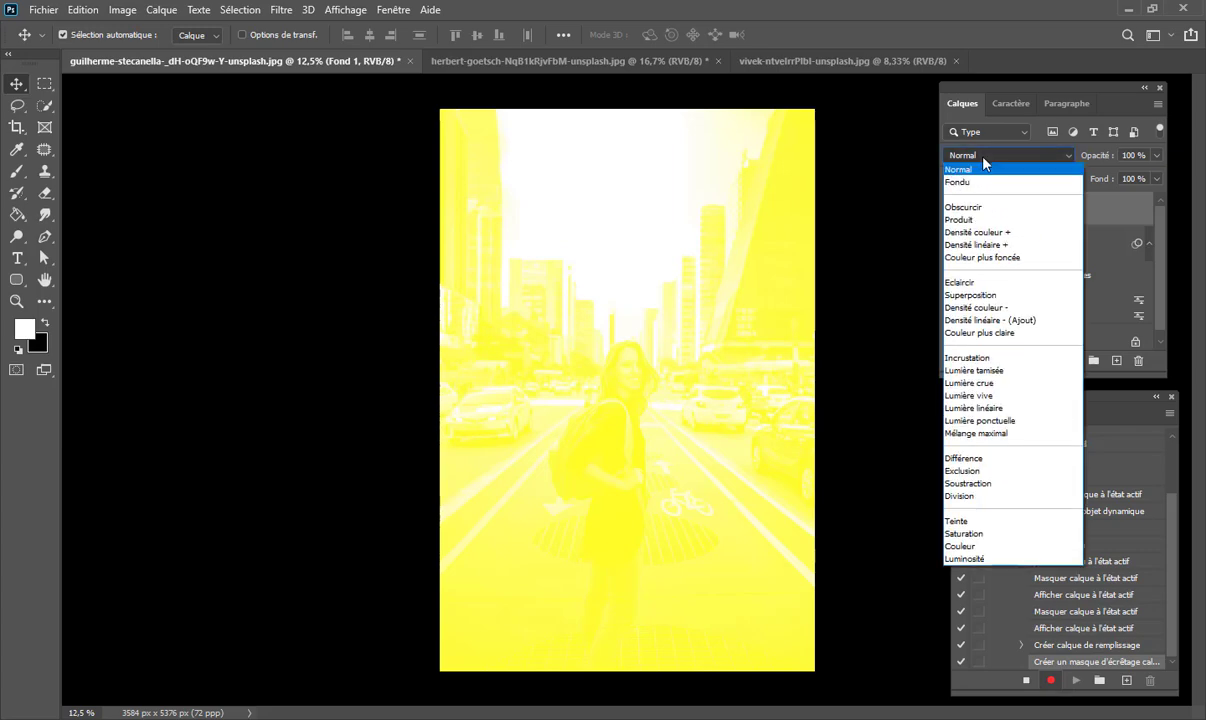
click(990, 373)
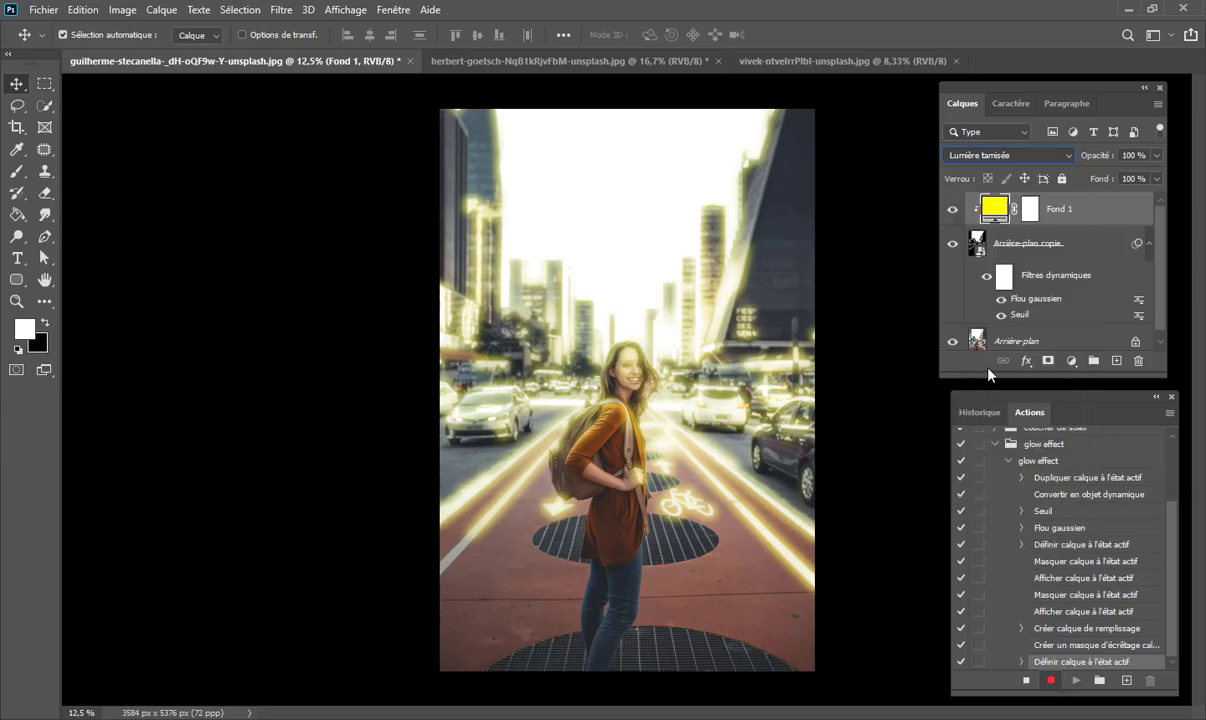
mouse_move(1096, 157)
mouse_down()
mouse_move(1068, 162)
mouse_move(1121, 160)
mouse_up()
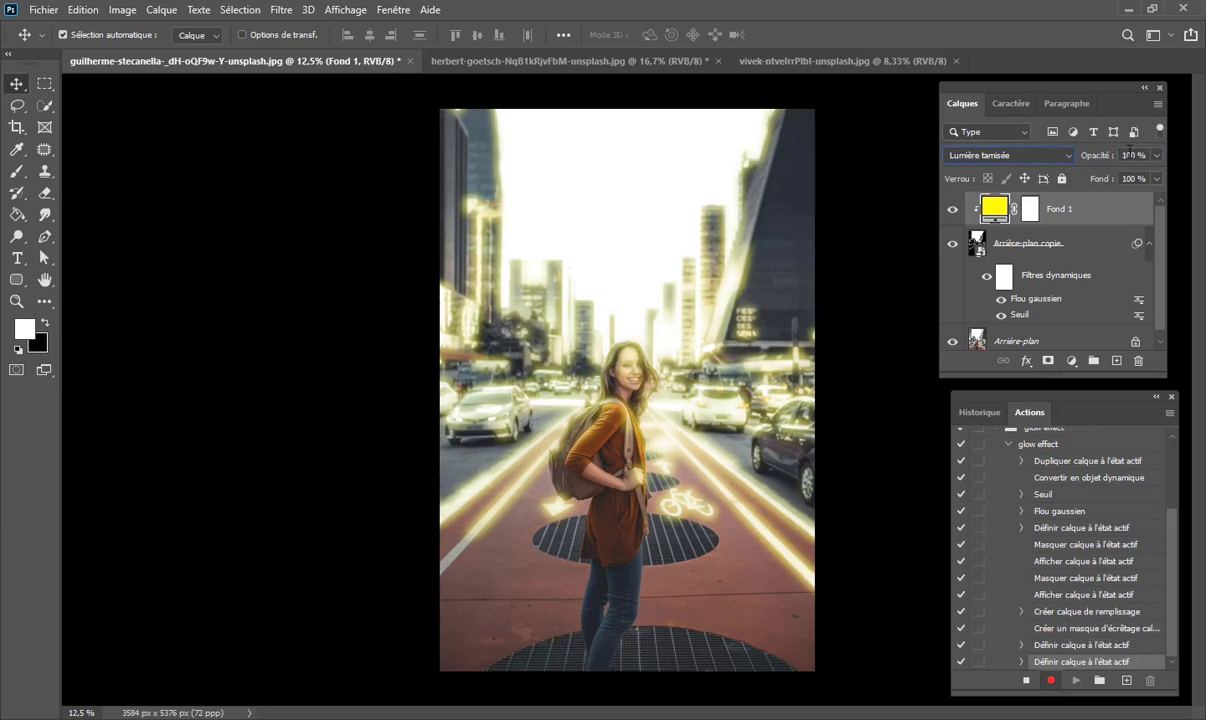
click(1032, 207)
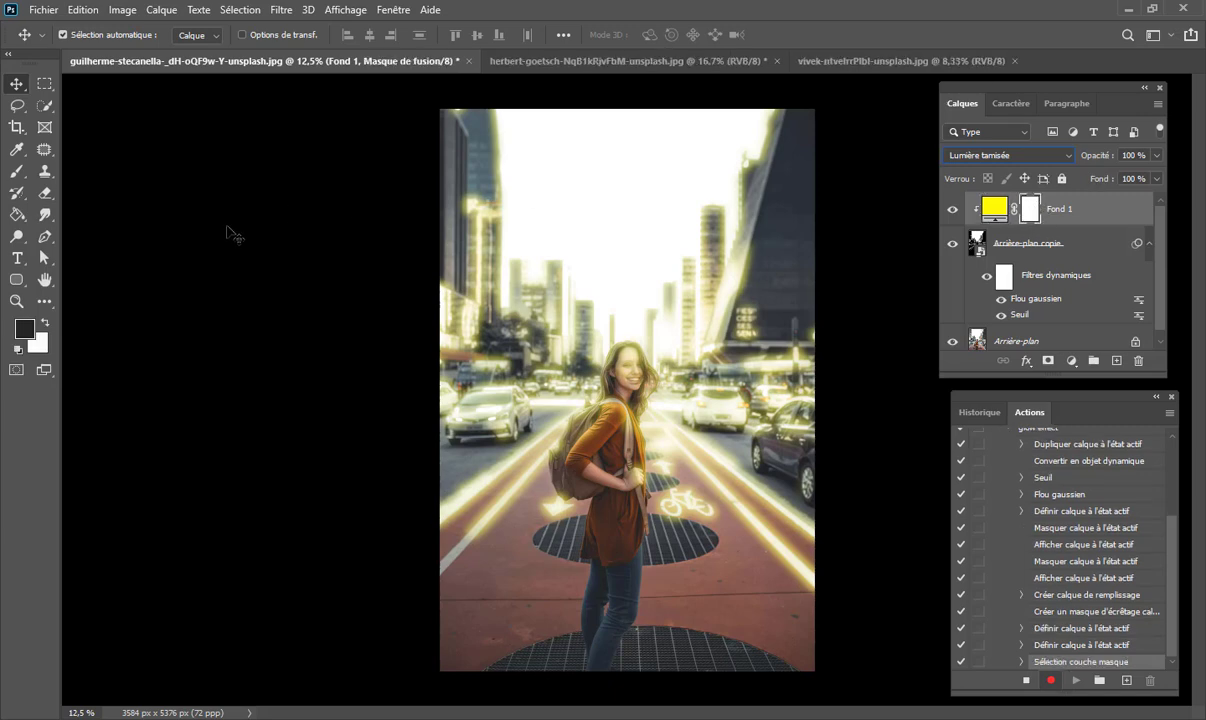
Step: Paint black on Fond 1's mask with a resized brush to keep the yellow off the woman's face and body
click(48, 320)
click(48, 320)
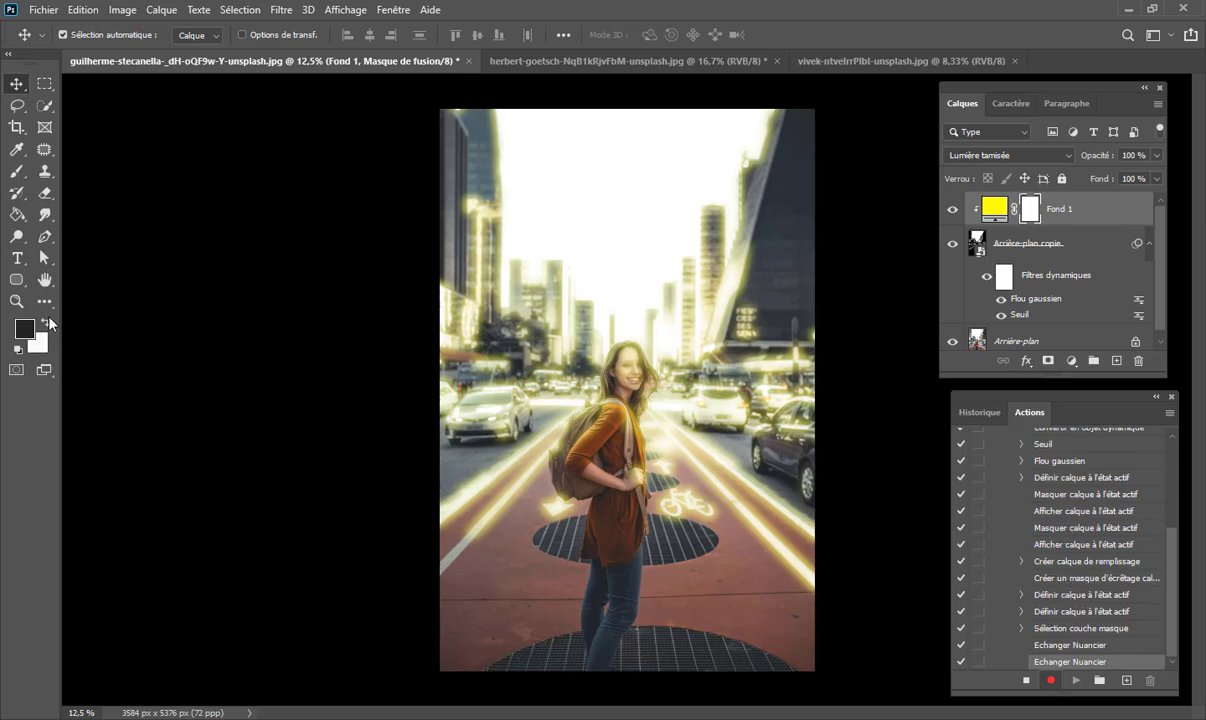
click(17, 171)
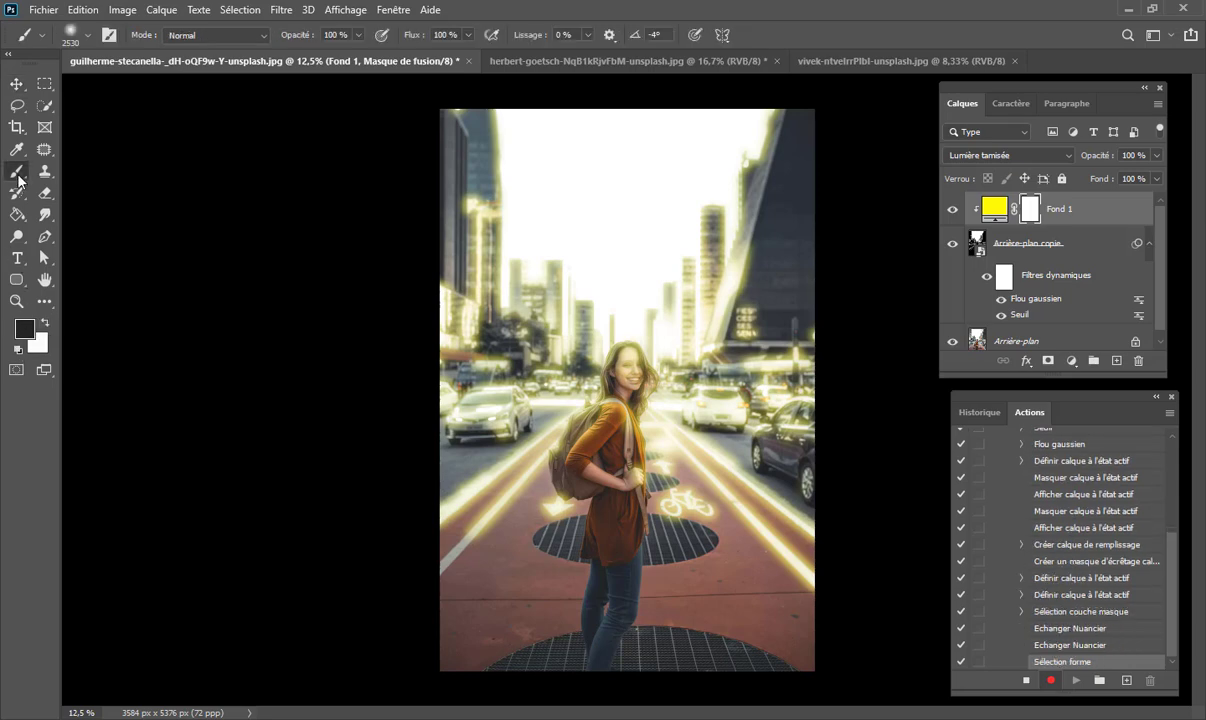
mouse_move(676, 300)
mouse_down()
mouse_move(601, 314)
mouse_move(630, 314)
mouse_up()
drag(627, 377, 615, 362)
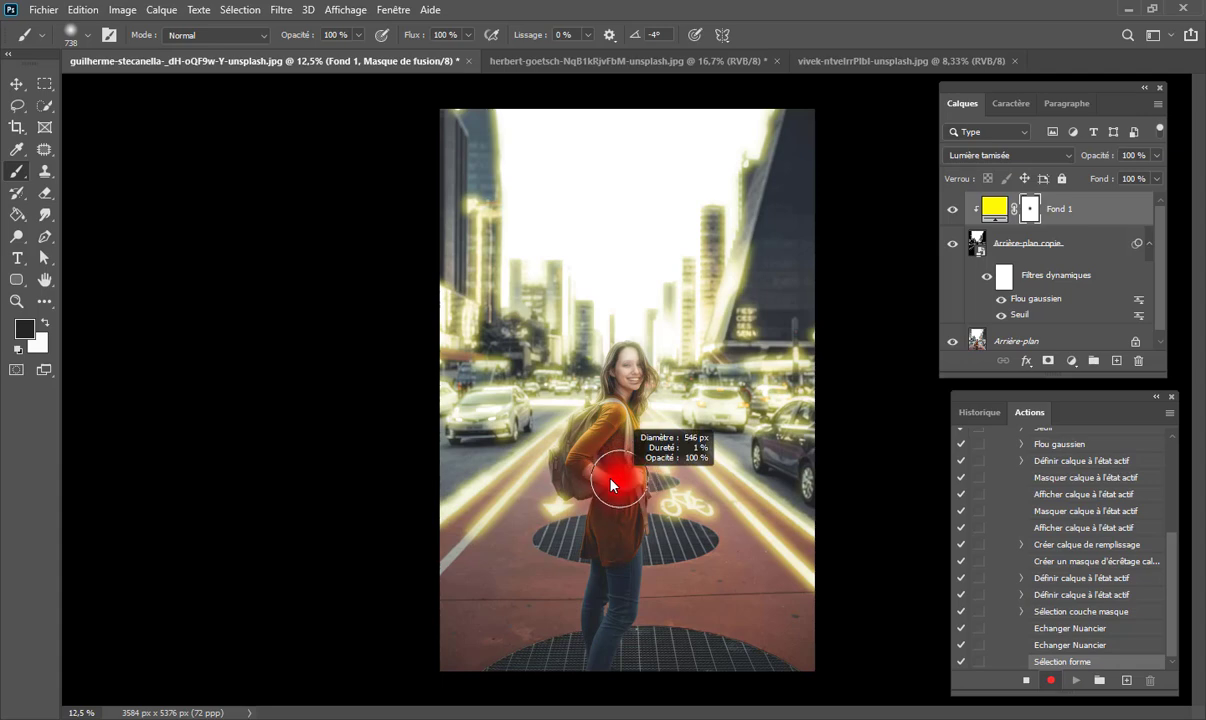
drag(619, 485, 614, 480)
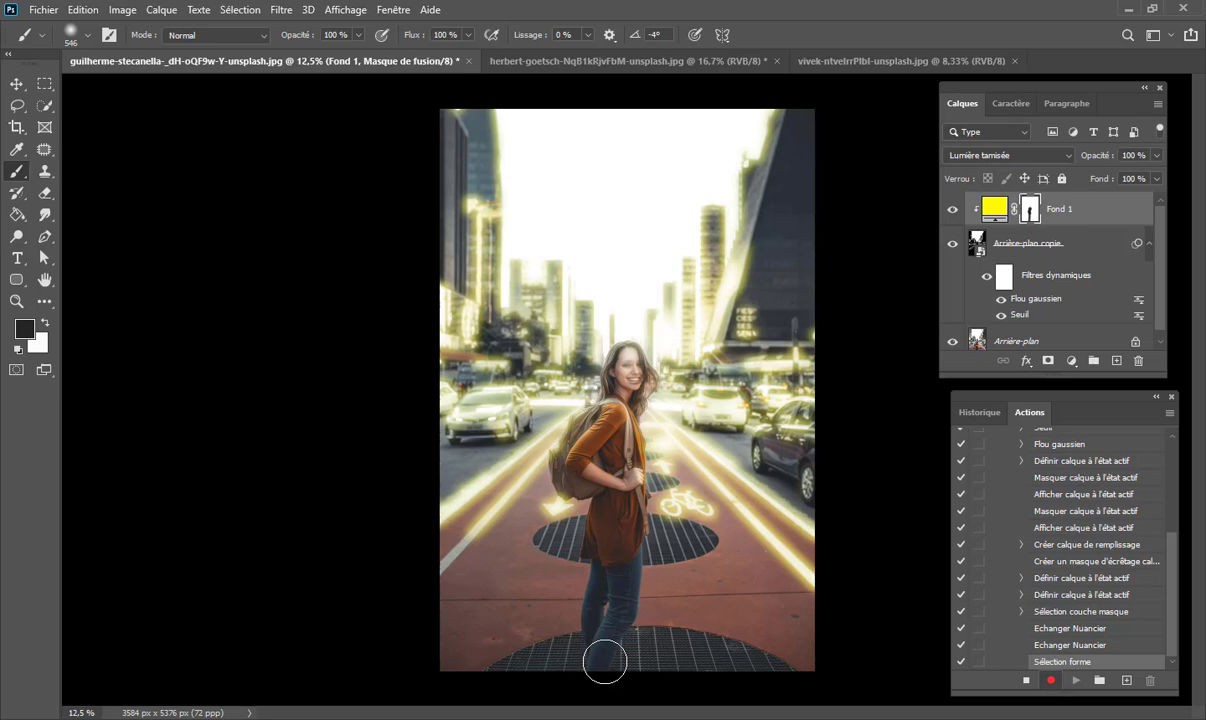
drag(604, 651, 624, 654)
Step: Change Fond 1 to a slightly warmer yellow and toggle the glow off and on to compare
double_click(993, 212)
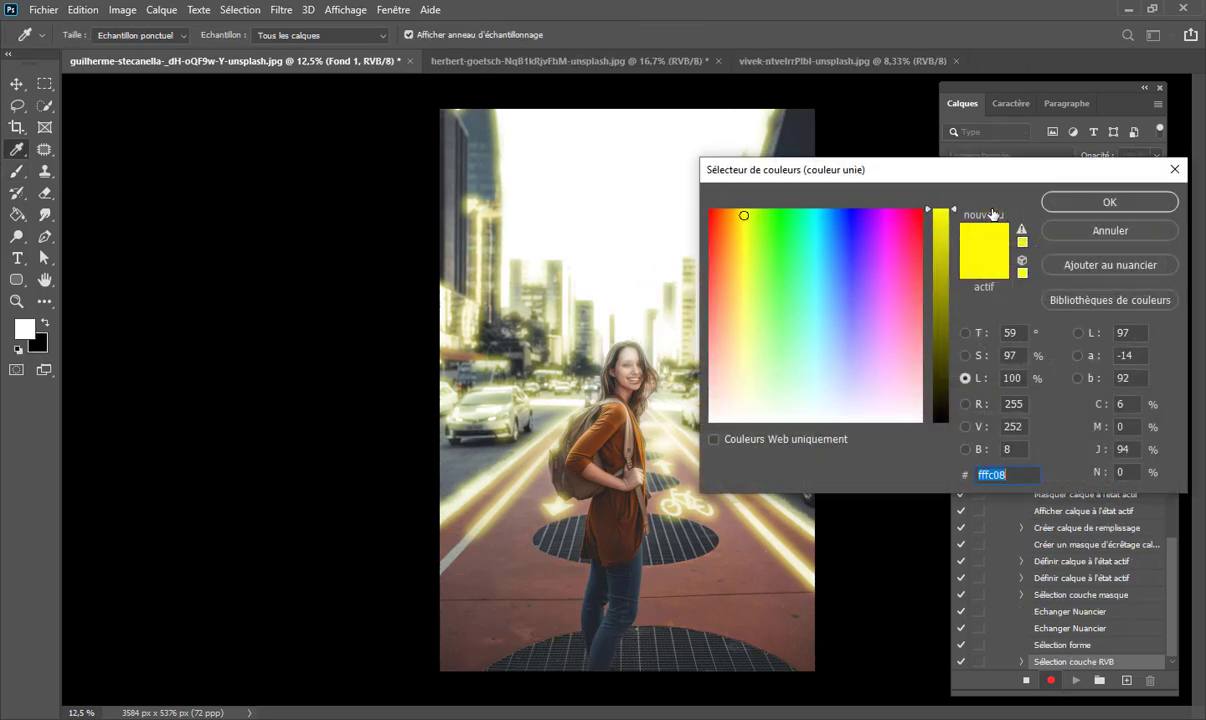
mouse_move(710, 218)
mouse_down()
mouse_move(812, 253)
mouse_move(848, 219)
mouse_move(924, 209)
mouse_up()
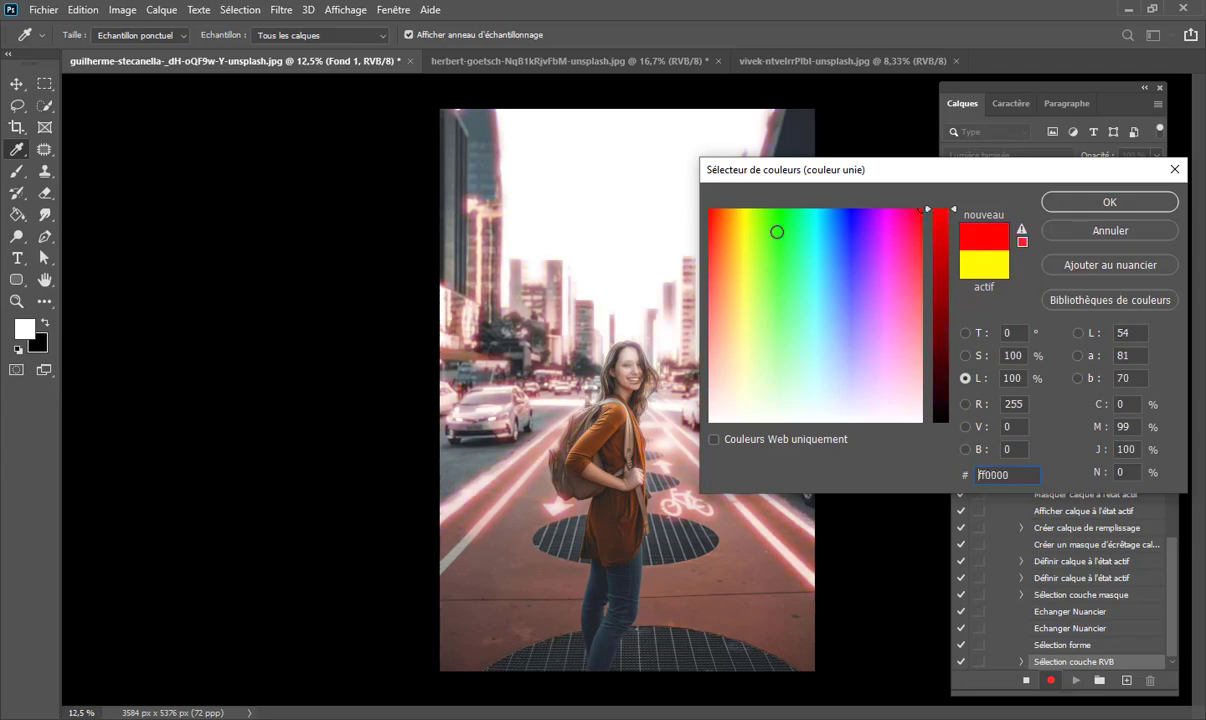
mouse_move(745, 232)
mouse_down()
mouse_move(743, 273)
mouse_move(743, 210)
mouse_up()
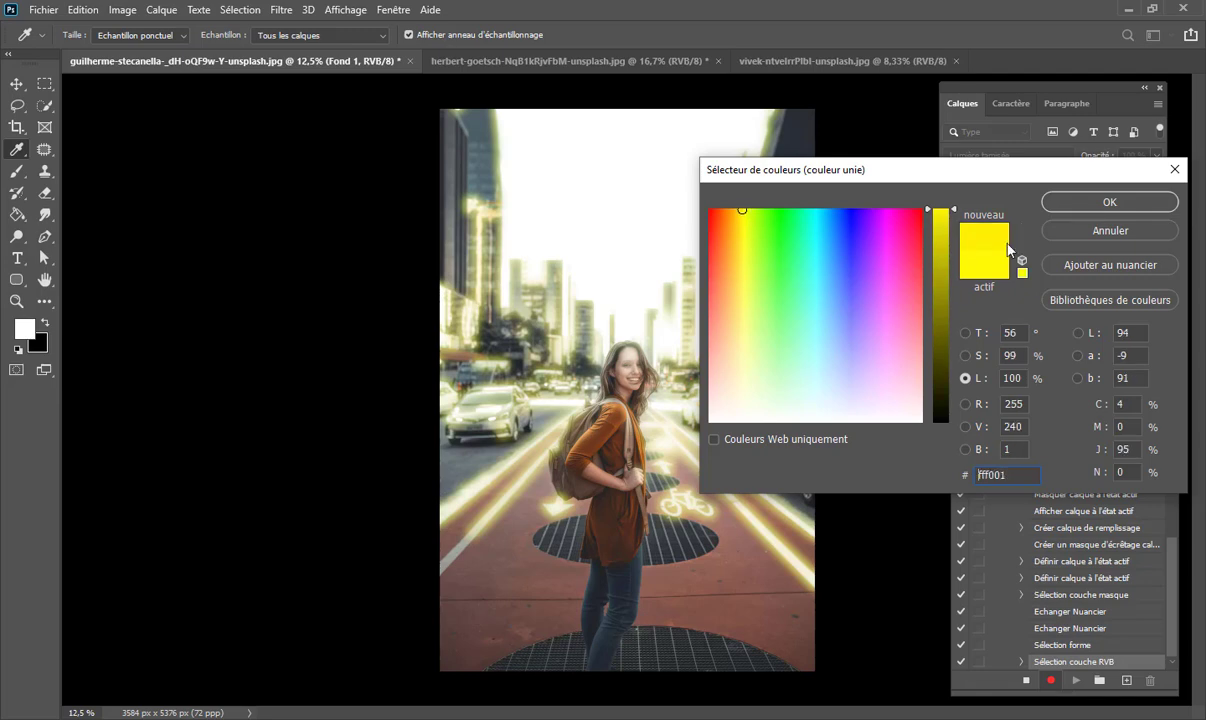
click(1135, 204)
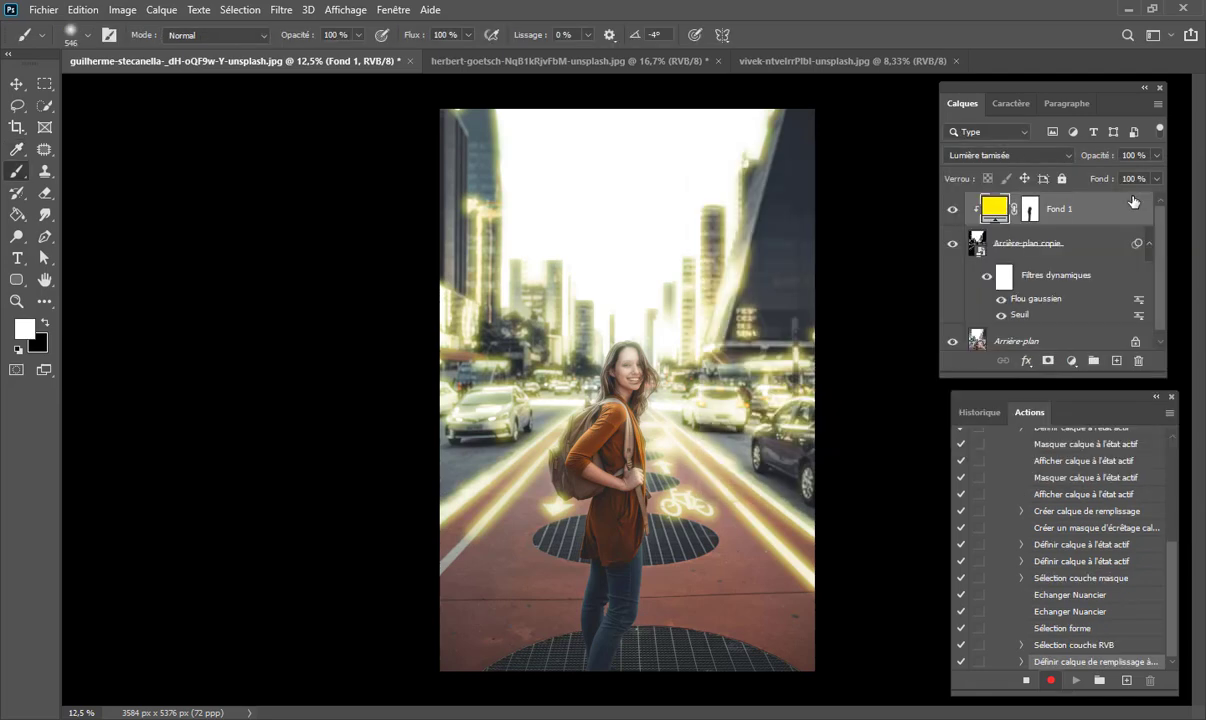
alt+click(952, 345)
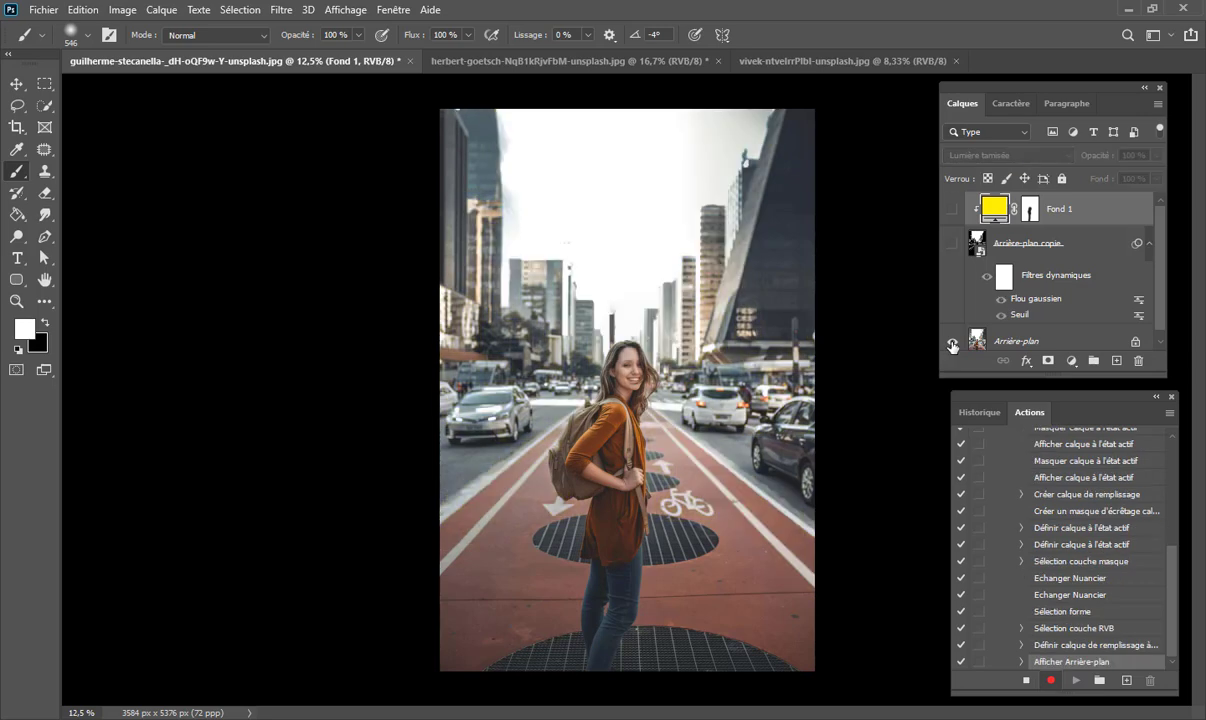
alt+click(952, 345)
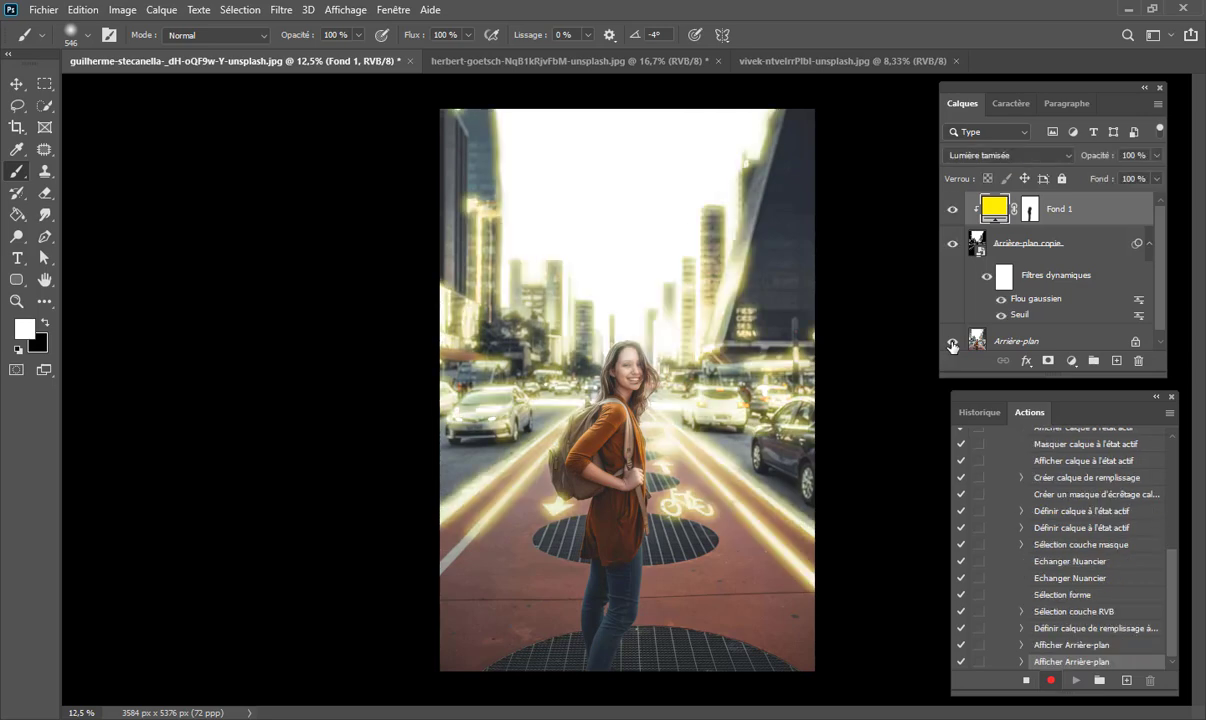
alt+click(952, 345)
alt+click(952, 345)
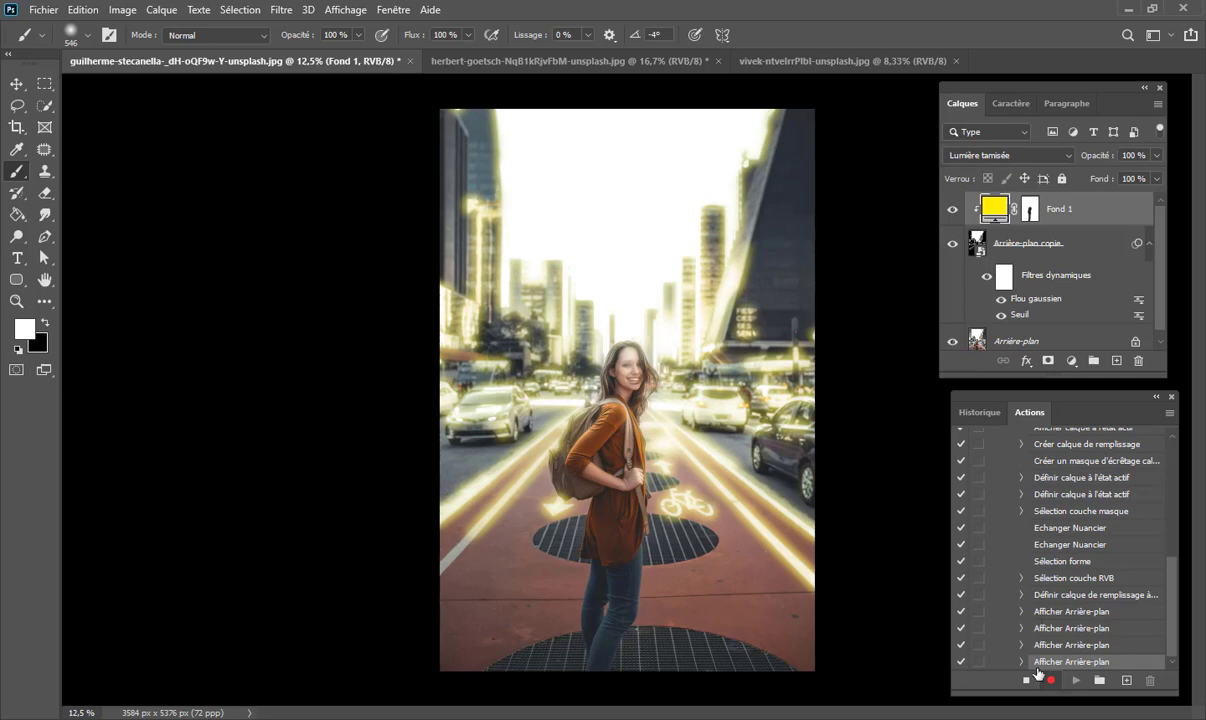
Step: Stop recording and collapse the glow effect action's steps
click(1026, 680)
scroll(1100, 510, up, 1)
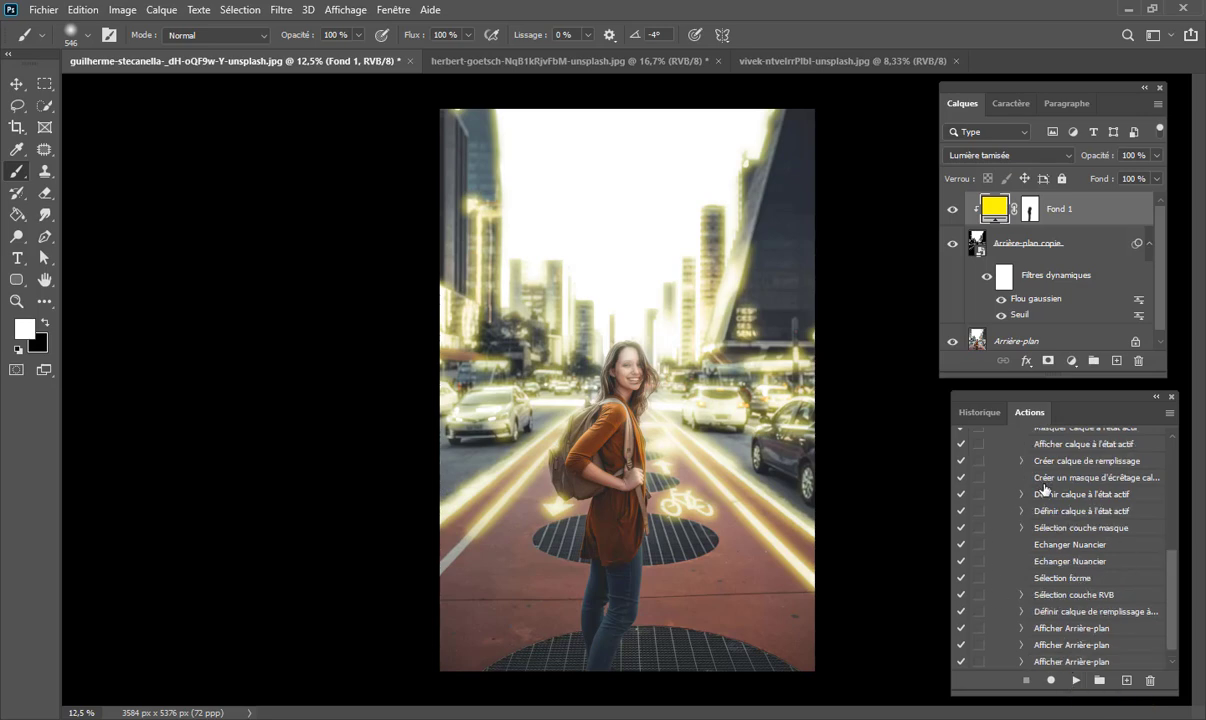
scroll(1080, 500, up, 1)
scroll(1050, 490, up, 3)
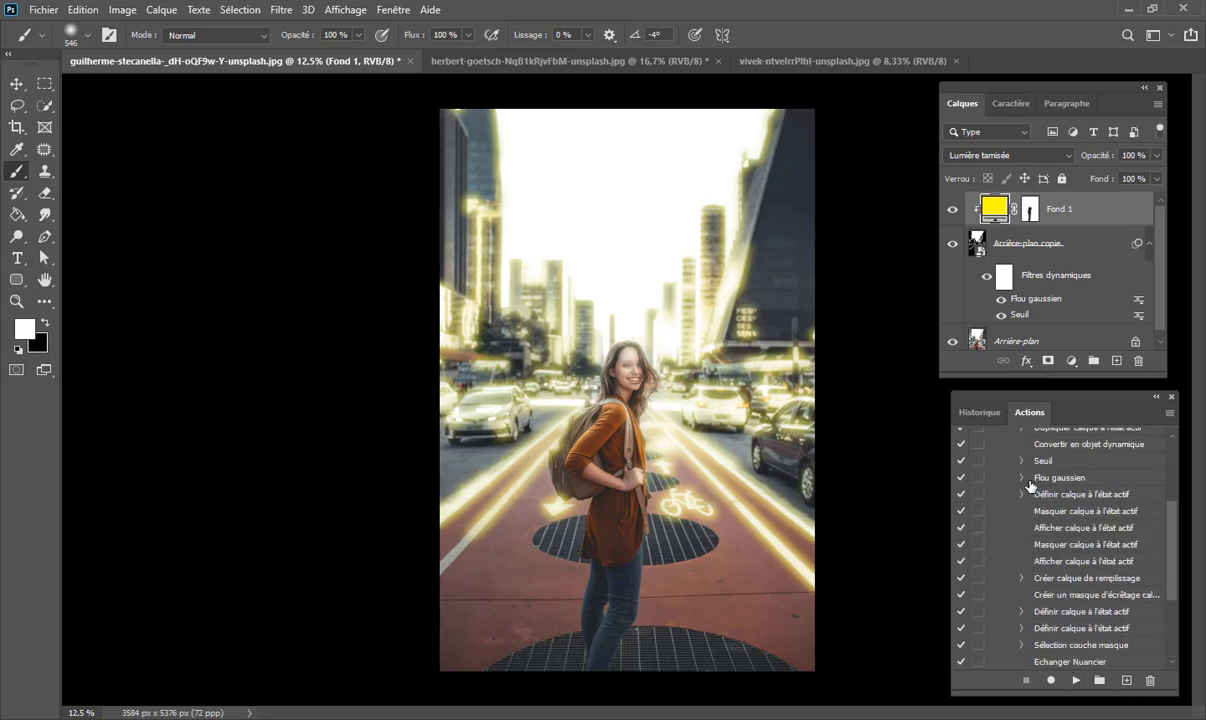
scroll(1030, 485, up, 2)
click(1009, 479)
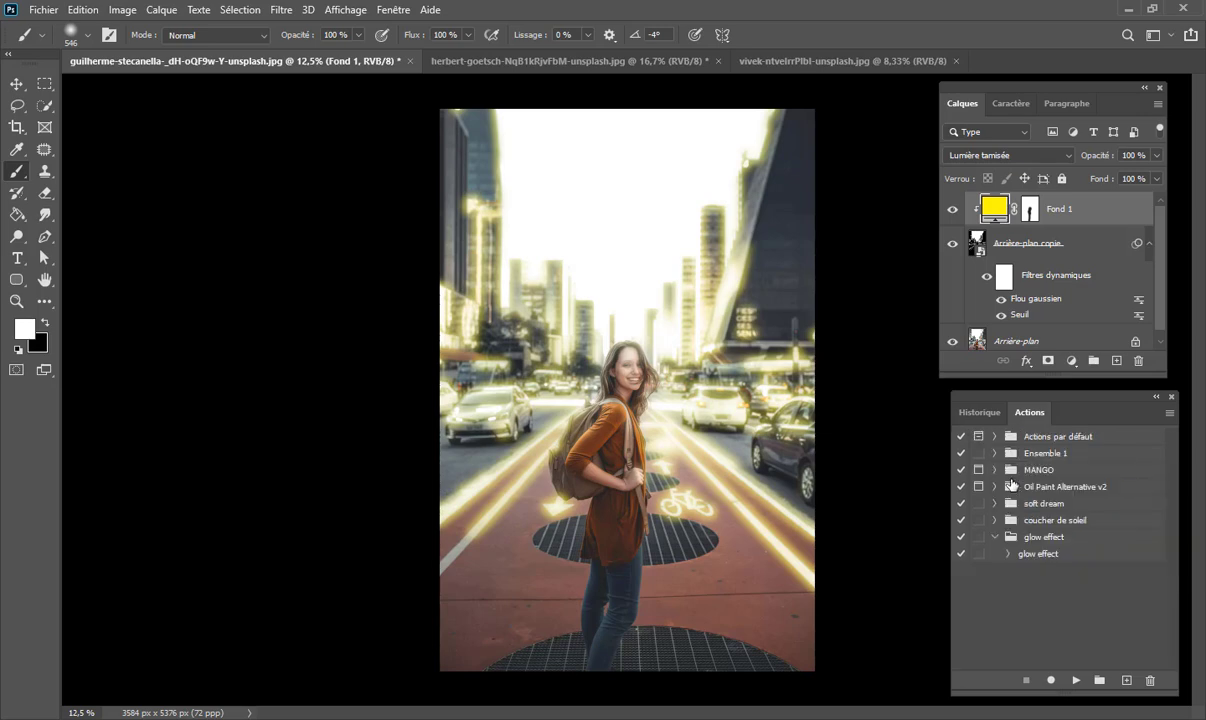
Step: Switch to the dog photo and play the glow effect action on it
click(996, 538)
click(471, 64)
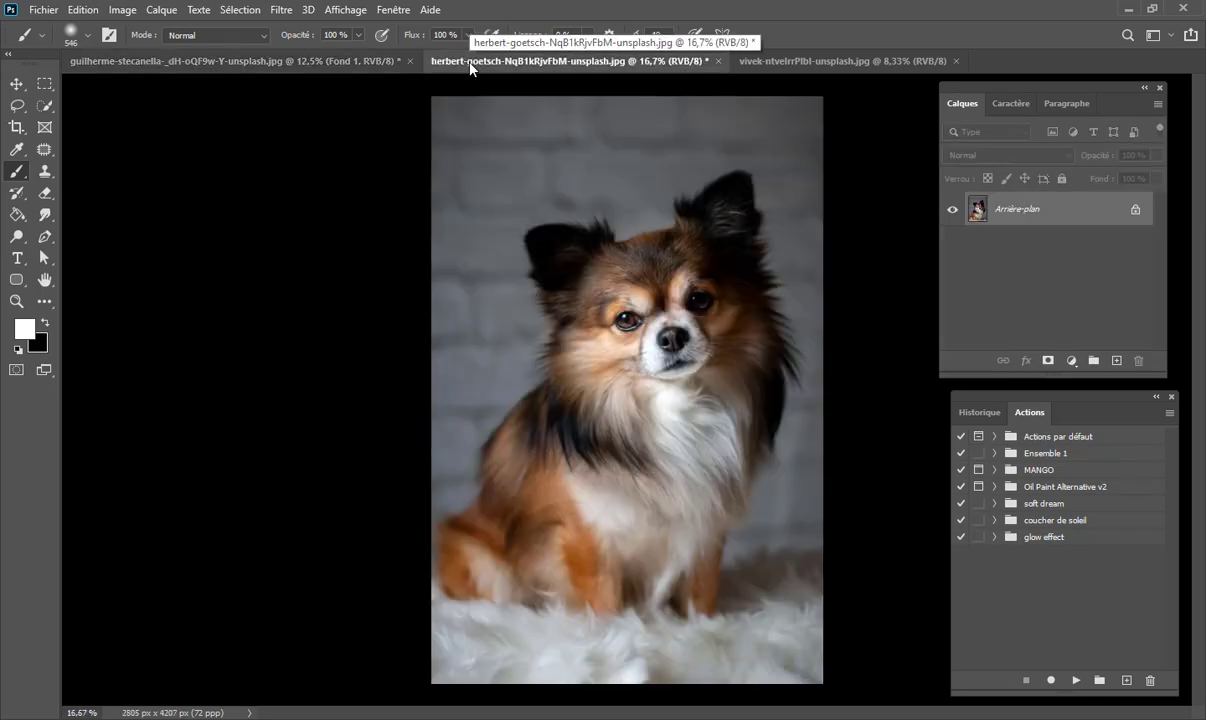
click(17, 85)
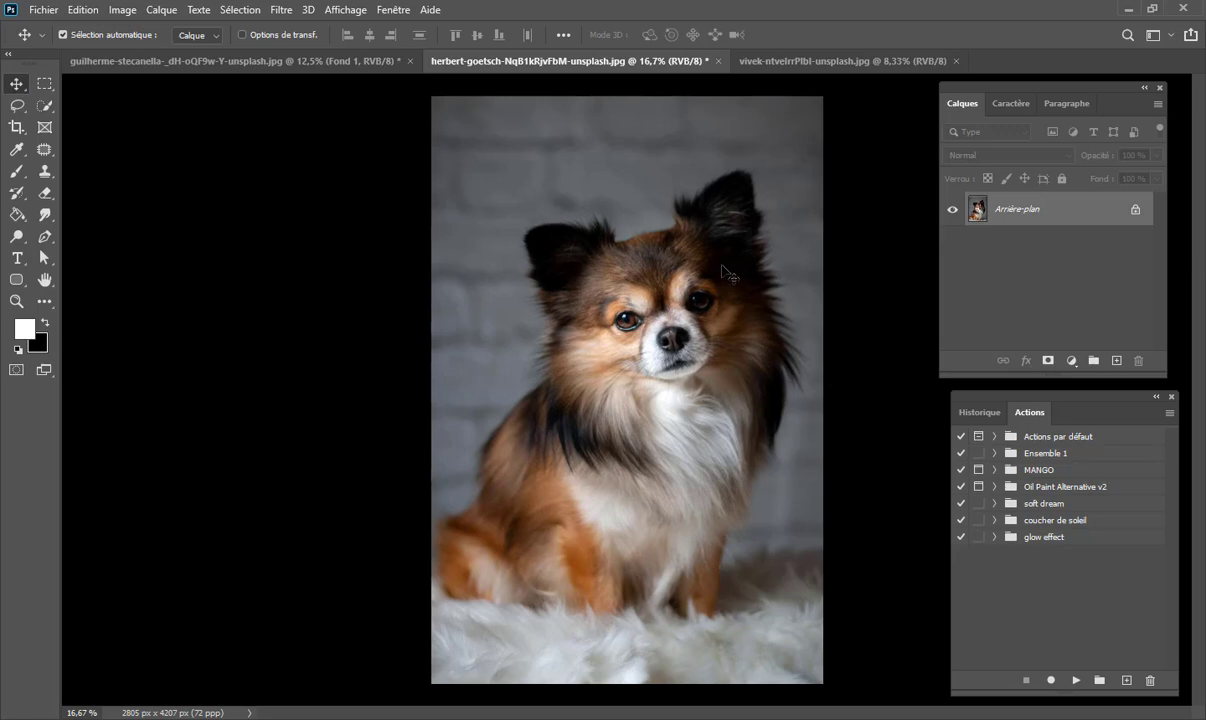
click(993, 537)
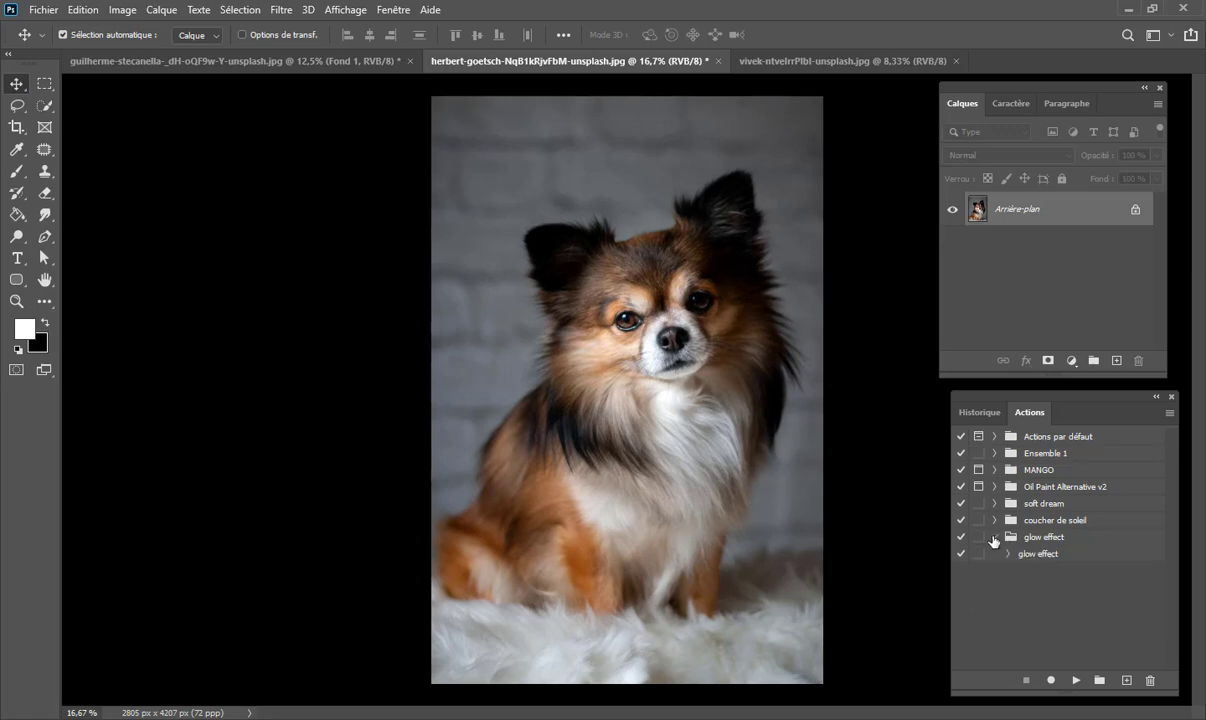
click(1040, 556)
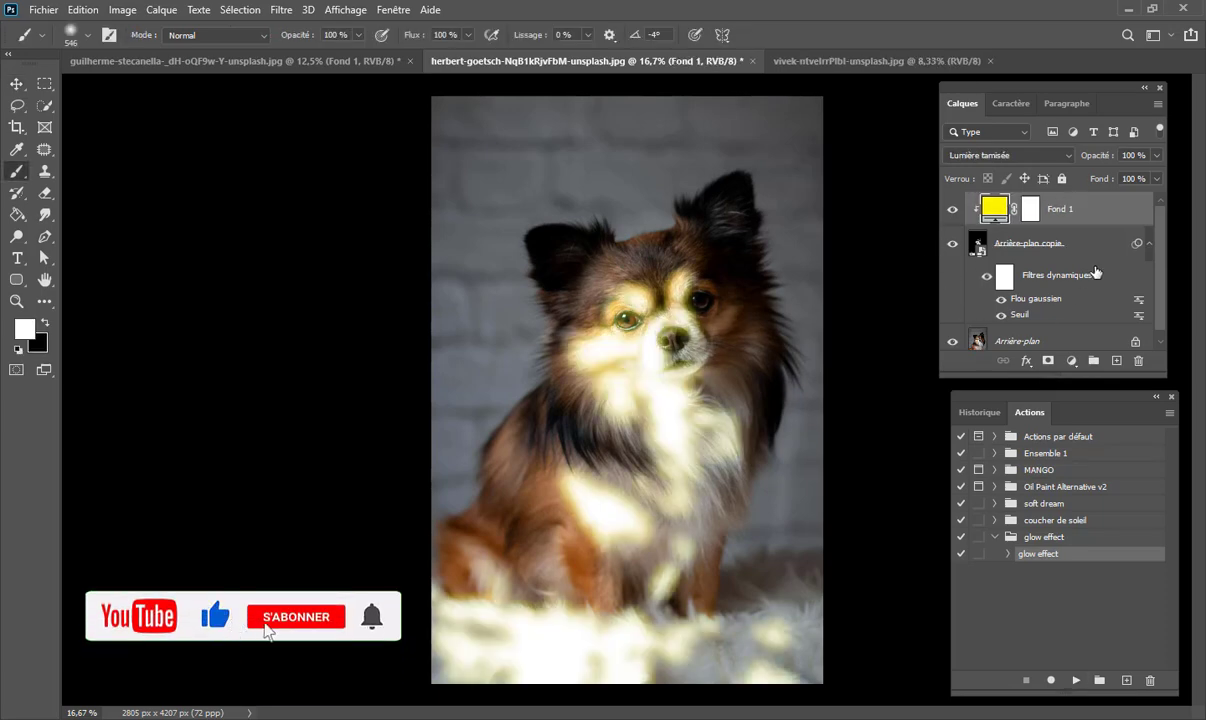
Step: Hide and show Fond 1 and Arrière-plan copie to compare the dog before and after the glow
click(952, 210)
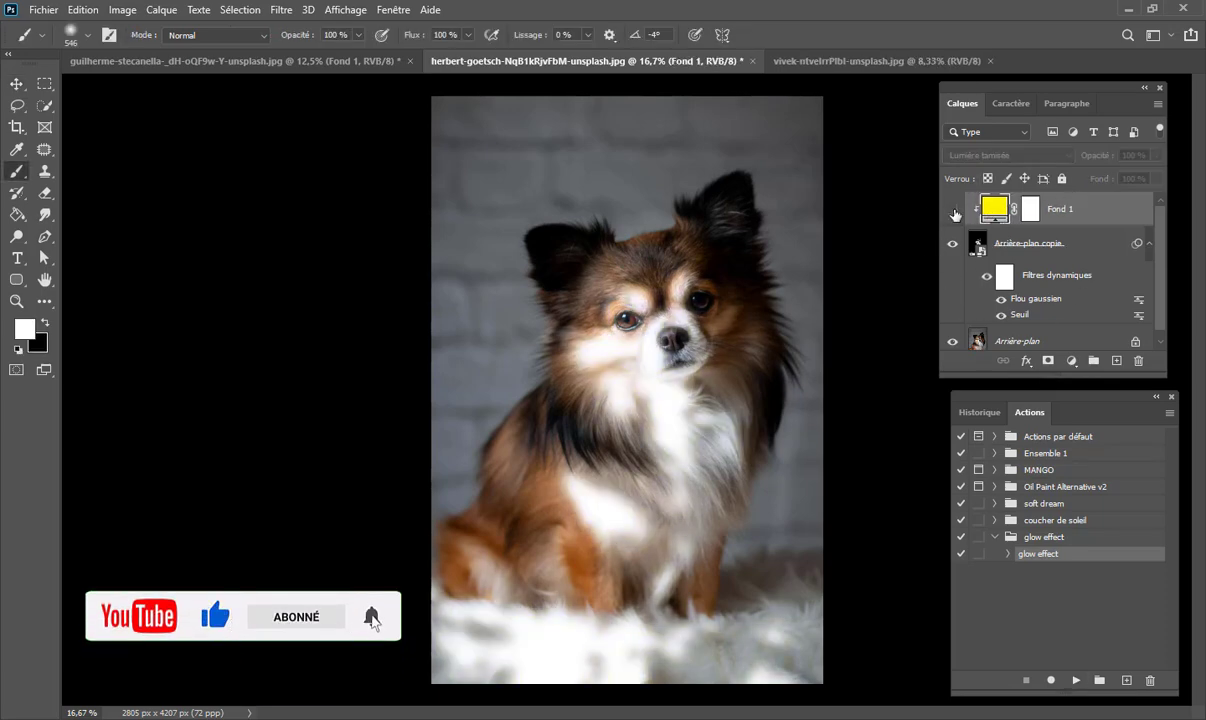
alt+click(953, 346)
alt+click(953, 346)
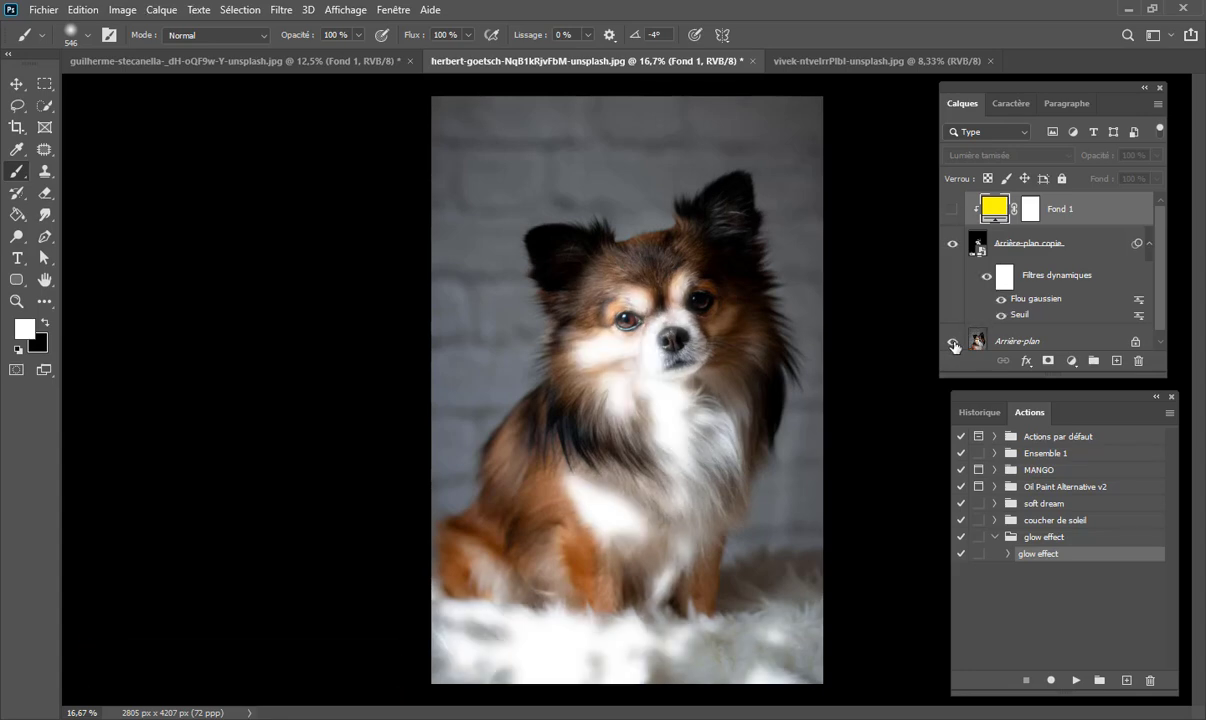
alt+click(953, 346)
alt+click(953, 346)
click(953, 210)
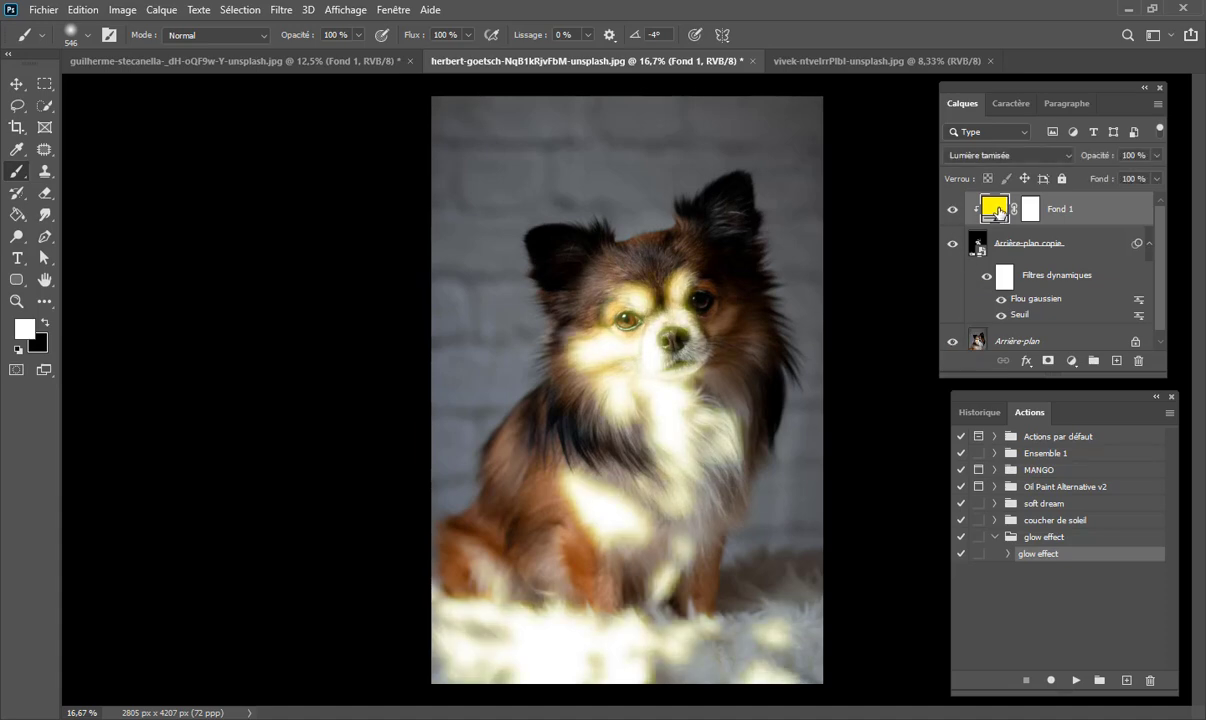
Step: Recolour the dog's Fond 1 glow fill to peach #ffab86
double_click(997, 212)
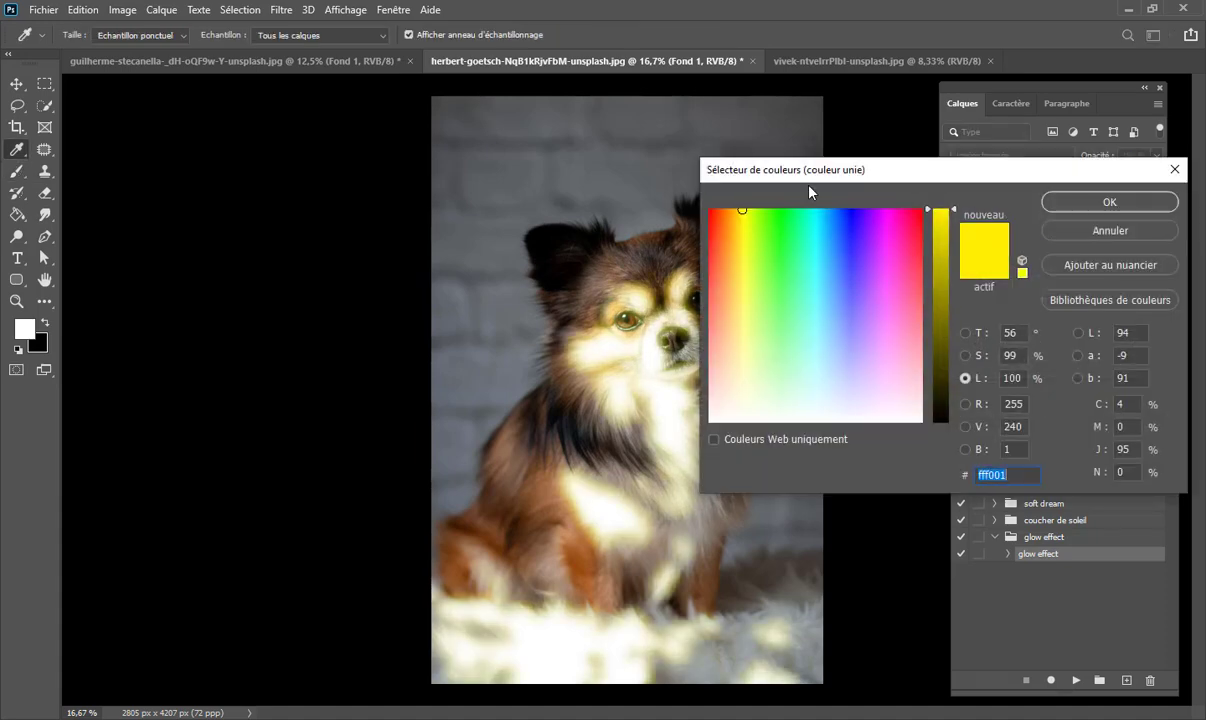
drag(826, 167, 958, 167)
click(1054, 234)
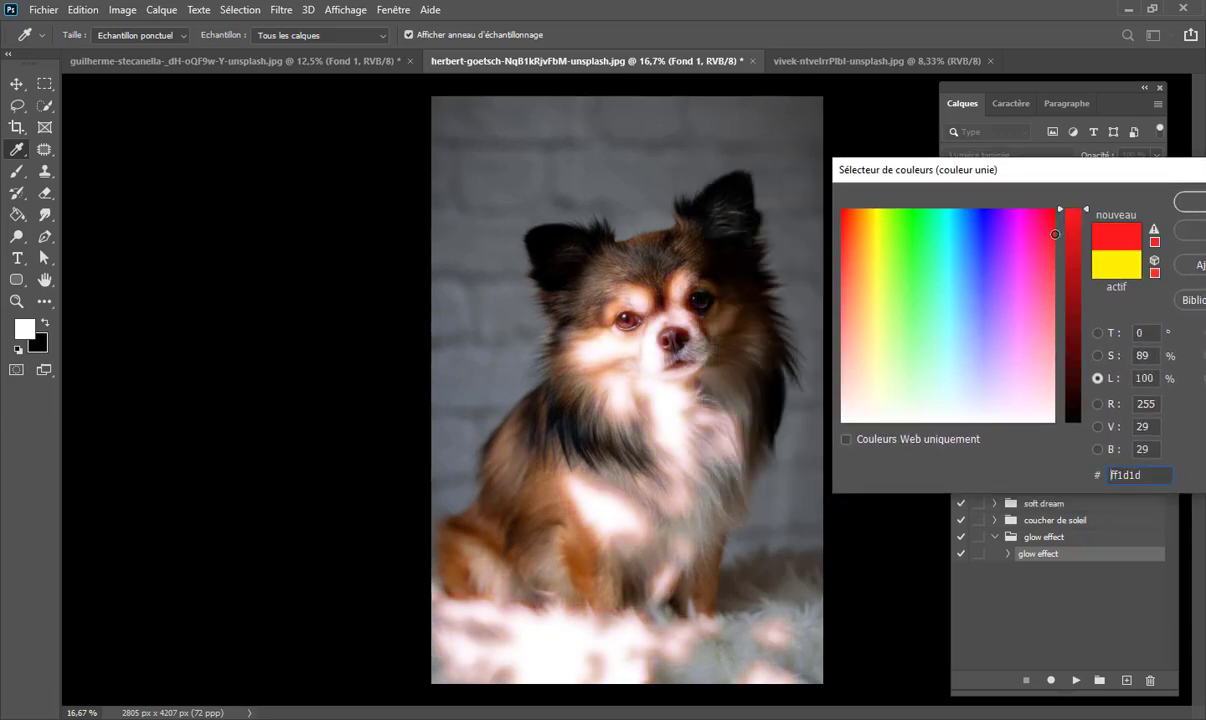
mouse_move(1054, 234)
mouse_down()
mouse_move(978, 313)
mouse_move(941, 272)
mouse_move(855, 223)
mouse_up()
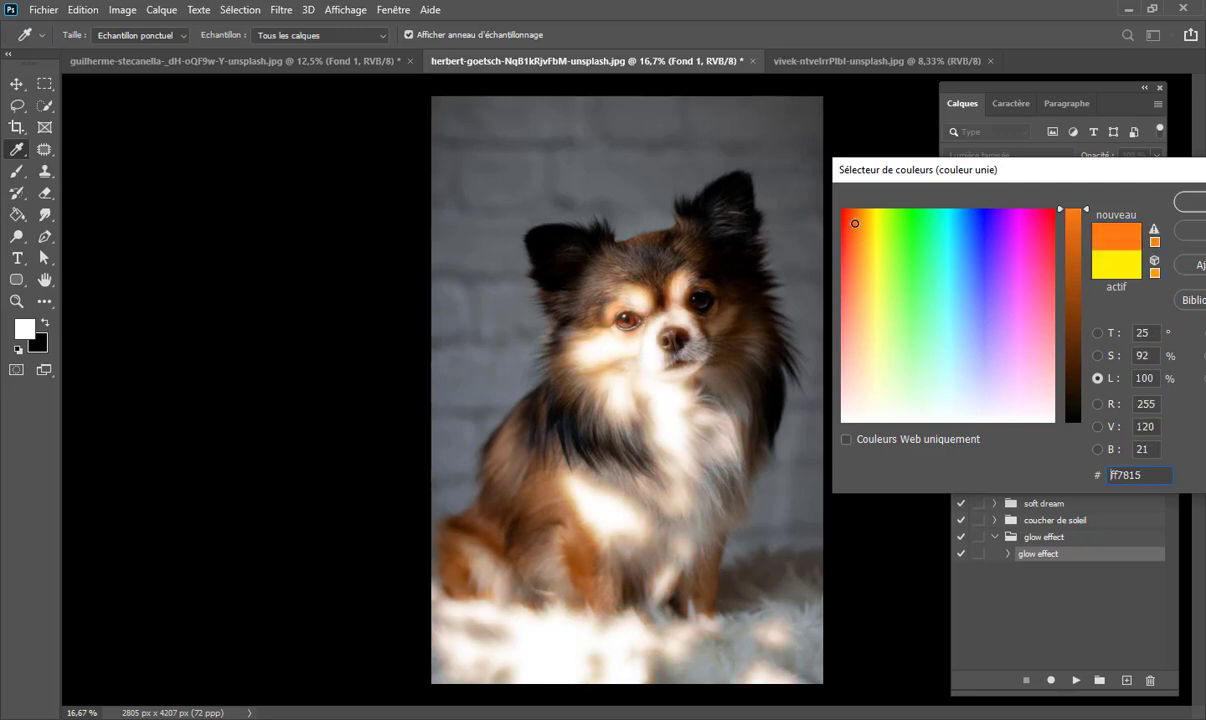
mouse_move(855, 223)
mouse_down()
mouse_move(880, 246)
mouse_move(852, 321)
mouse_up()
drag(1087, 172, 918, 170)
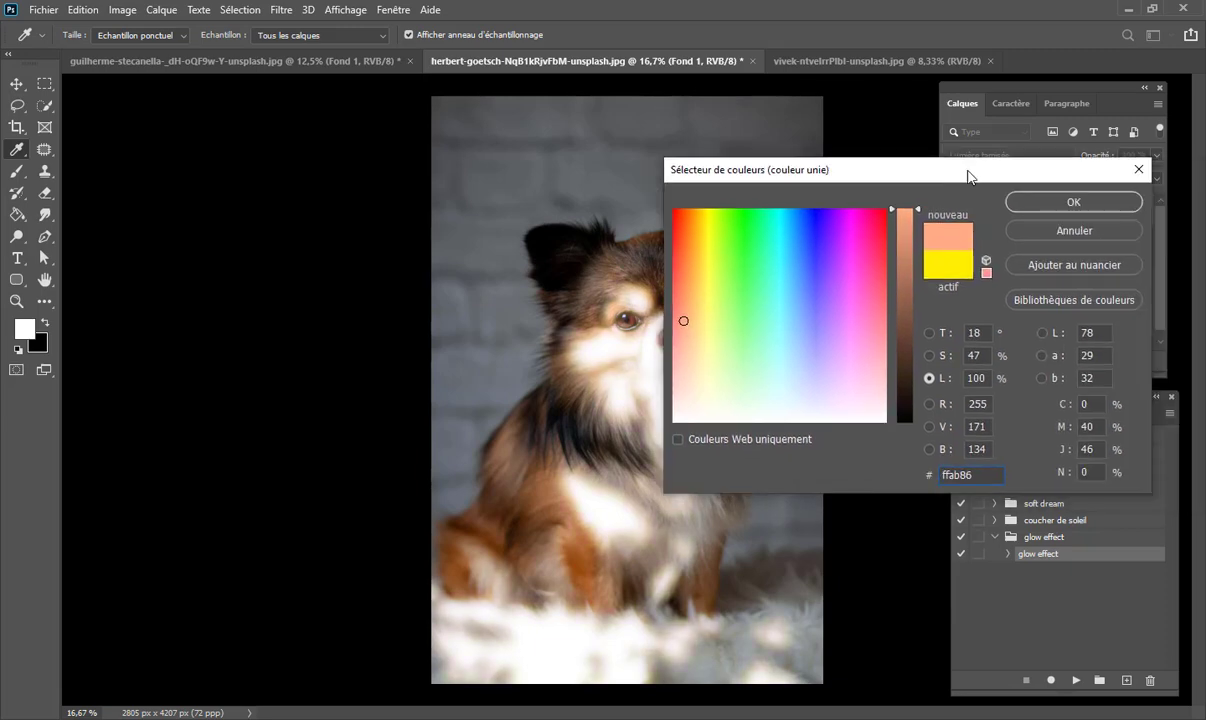
click(1000, 200)
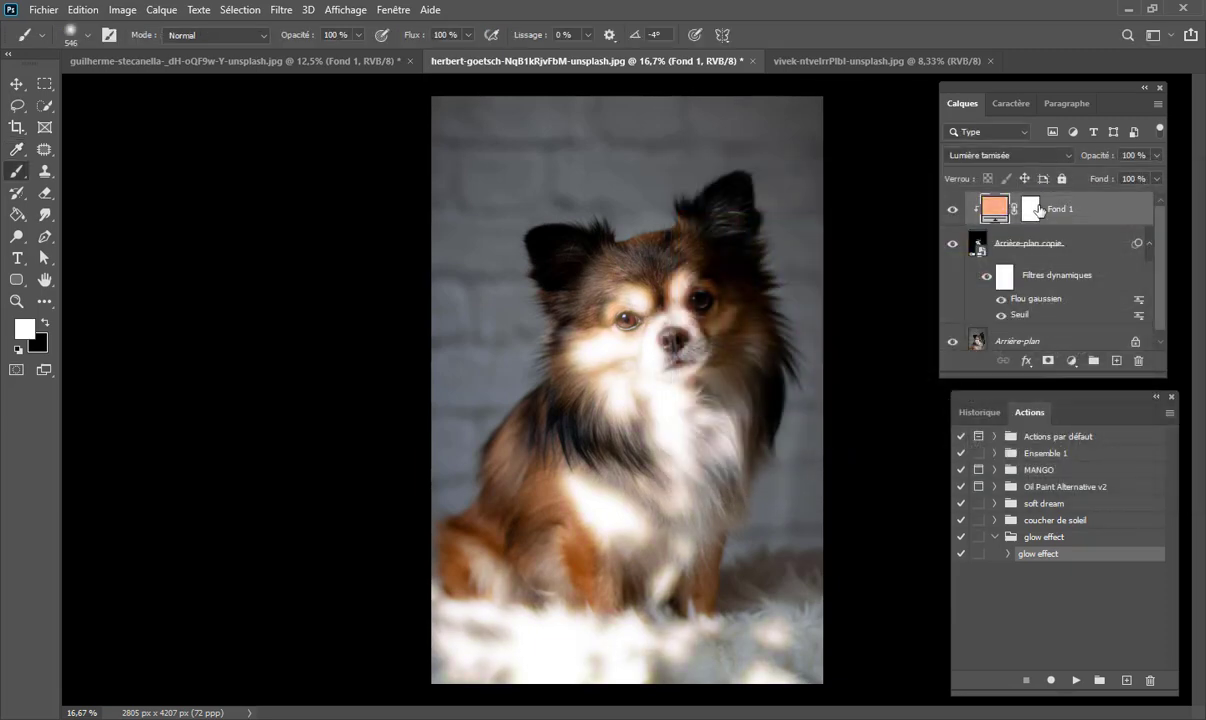
Step: Toggle the original photo to compare the peach glow, then switch to the woman portrait
click(953, 343)
click(953, 343)
click(953, 343)
click(953, 343)
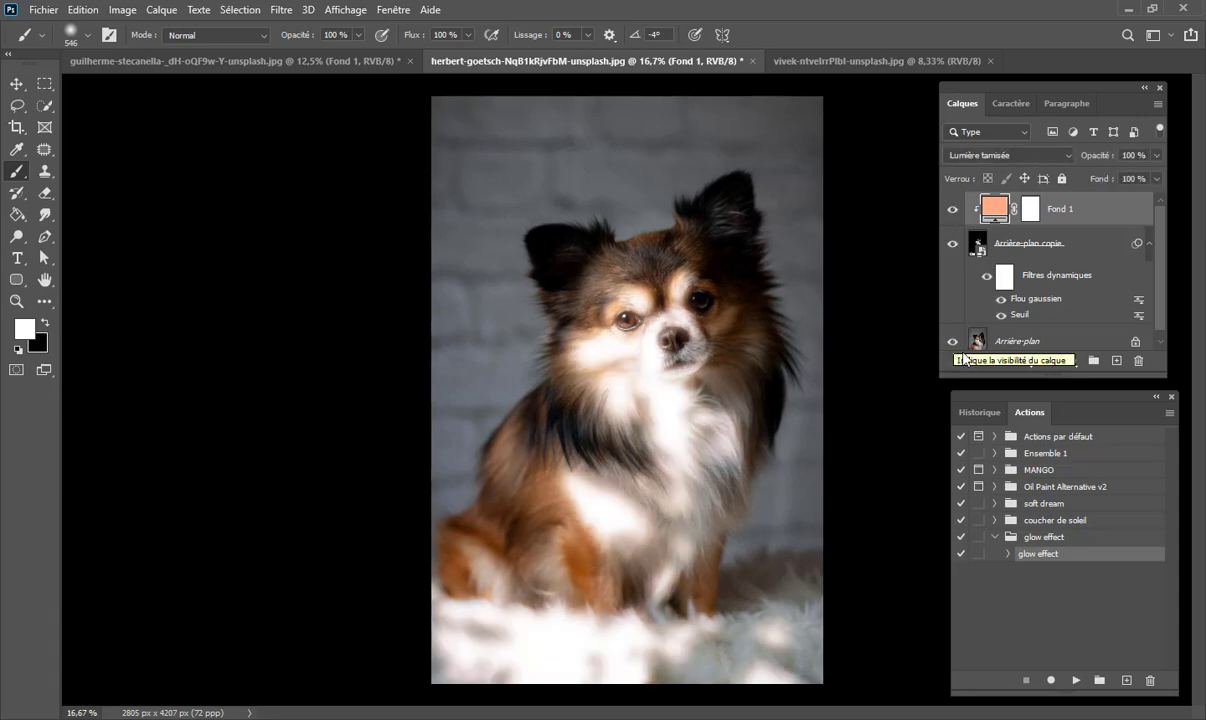
click(911, 66)
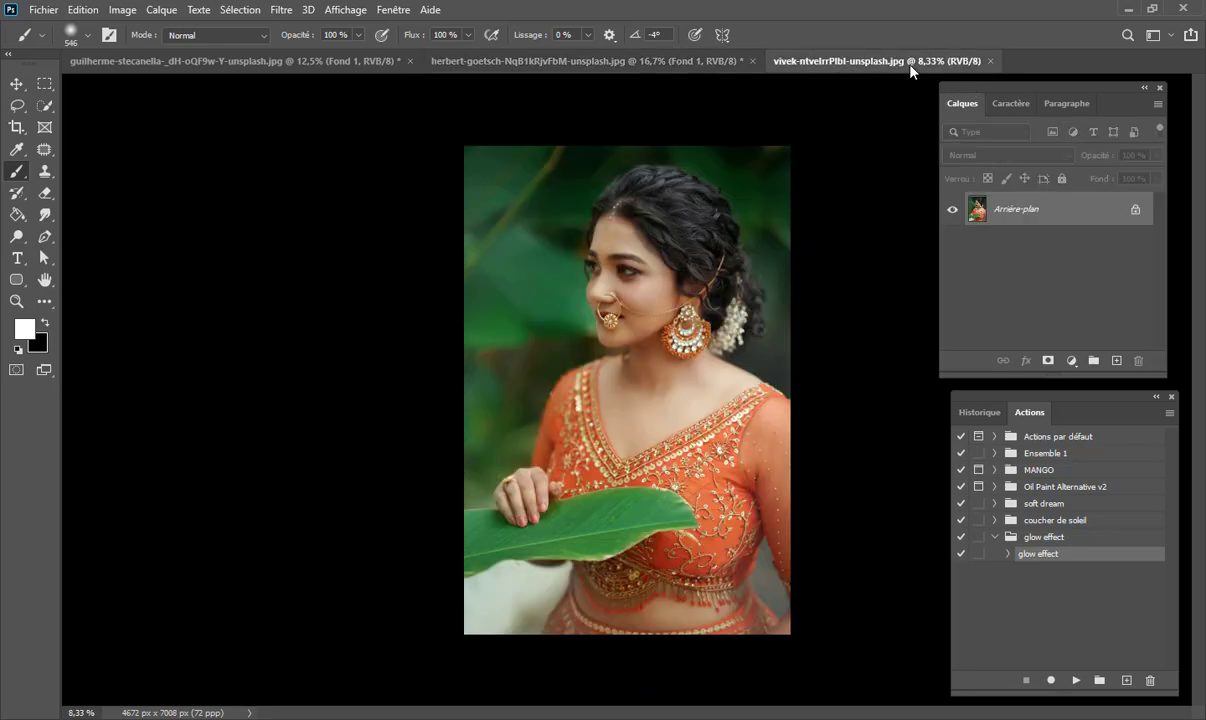
Step: Run the glow effect action on the woman portrait and compare it with the yellow tint hidden
click(1075, 681)
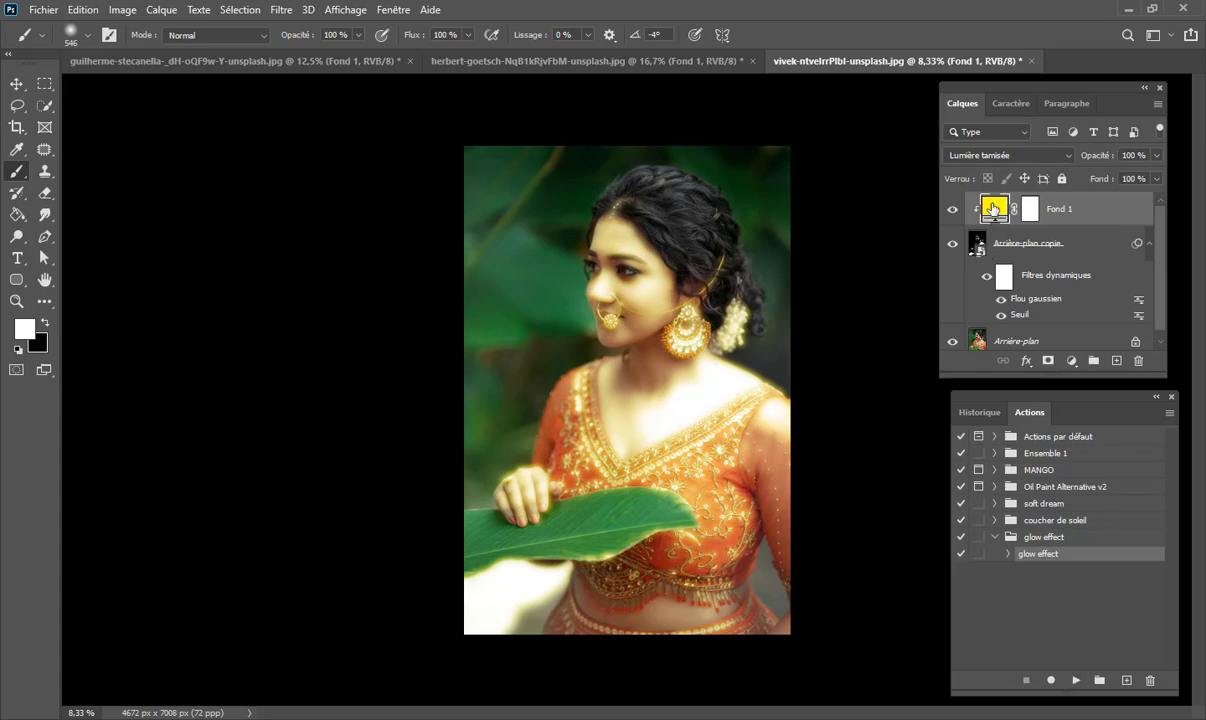
click(952, 210)
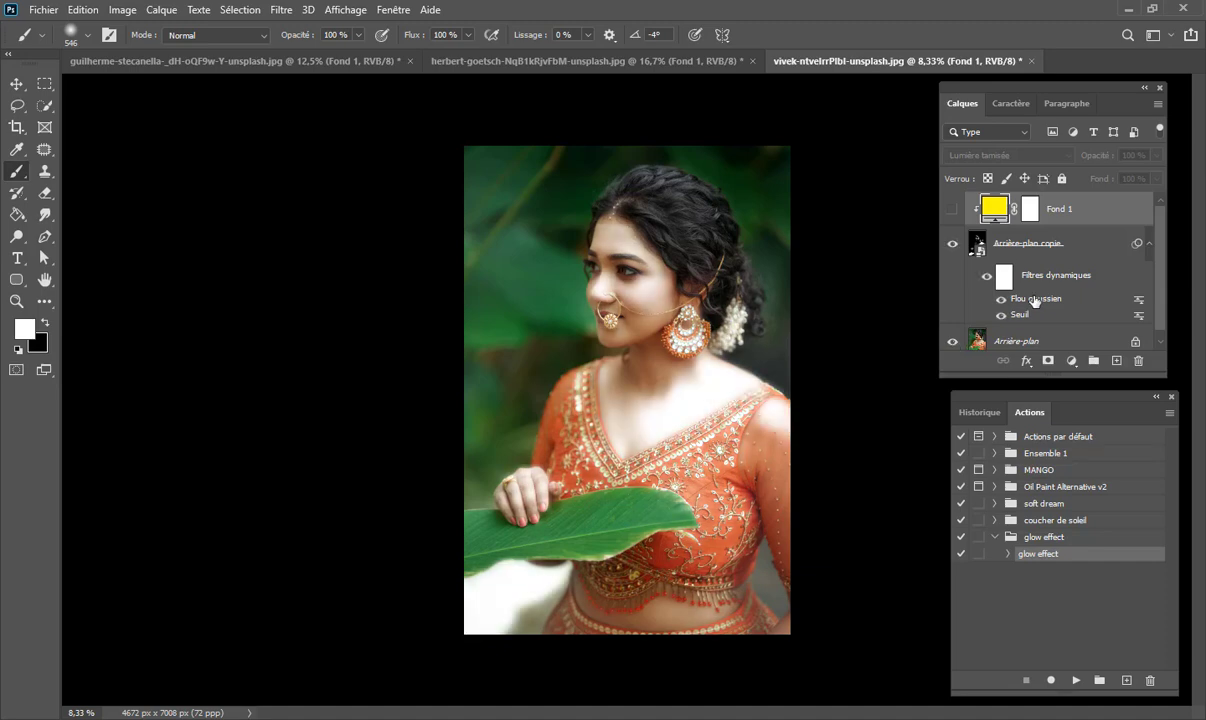
double_click(993, 210)
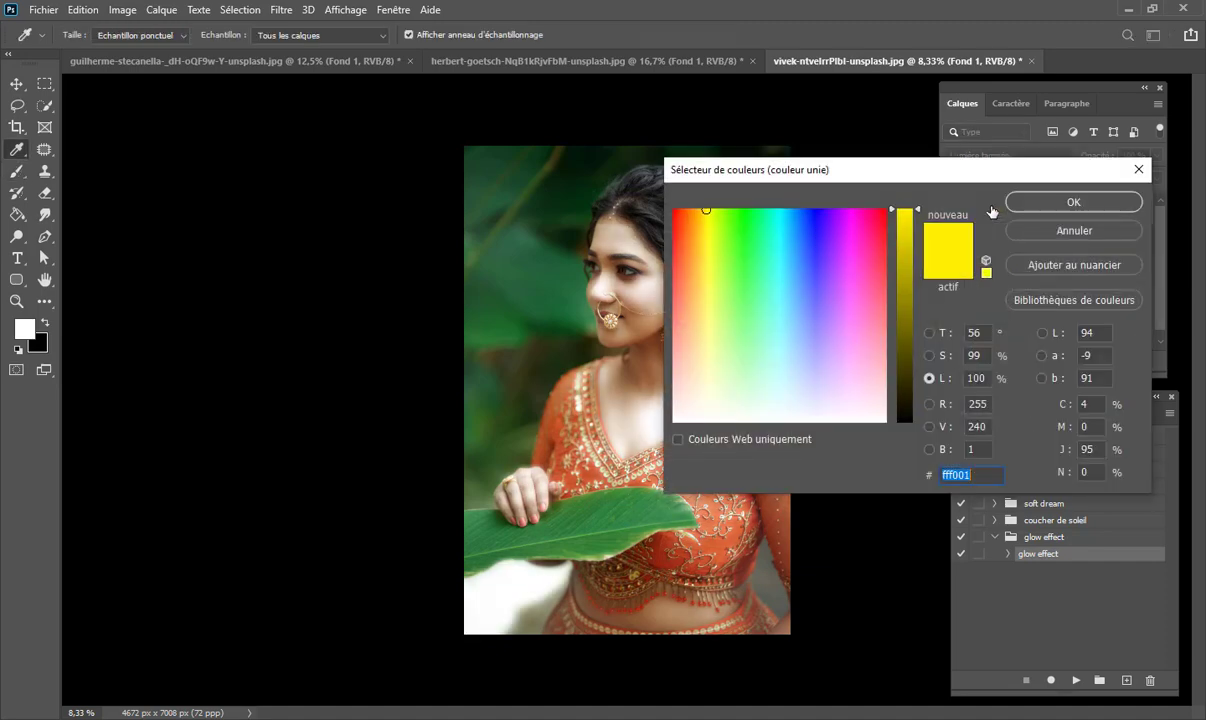
drag(1030, 178, 1025, 288)
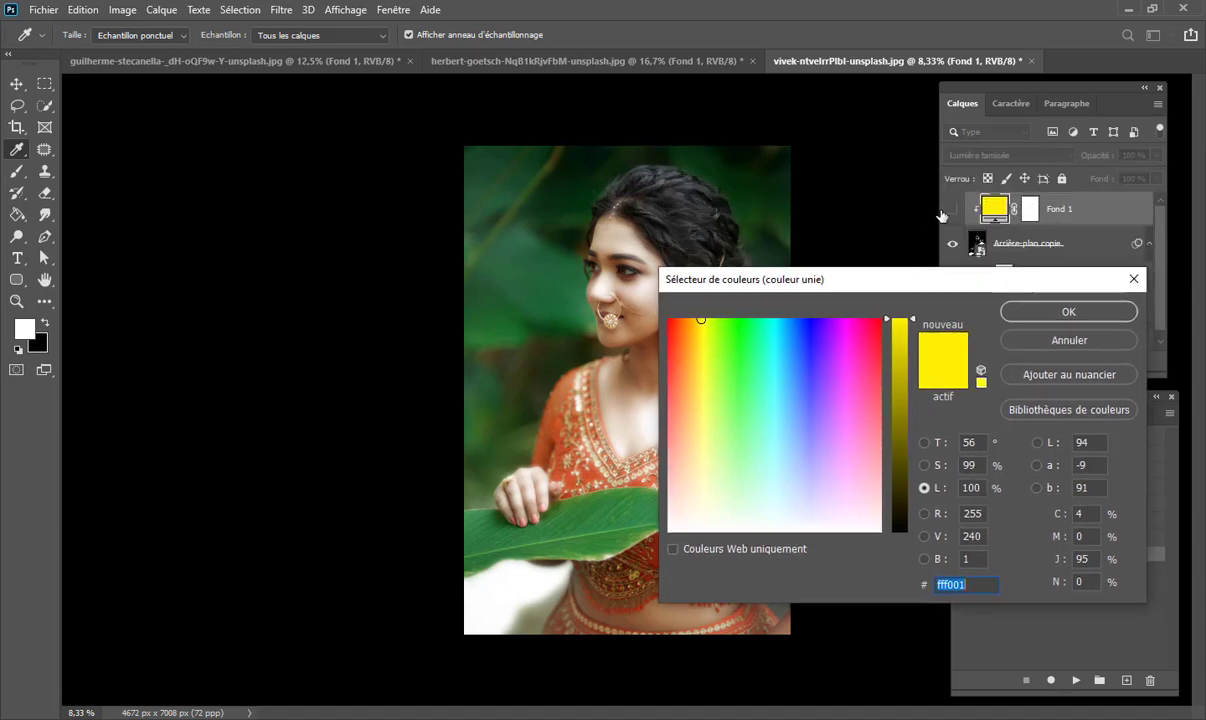
click(1055, 314)
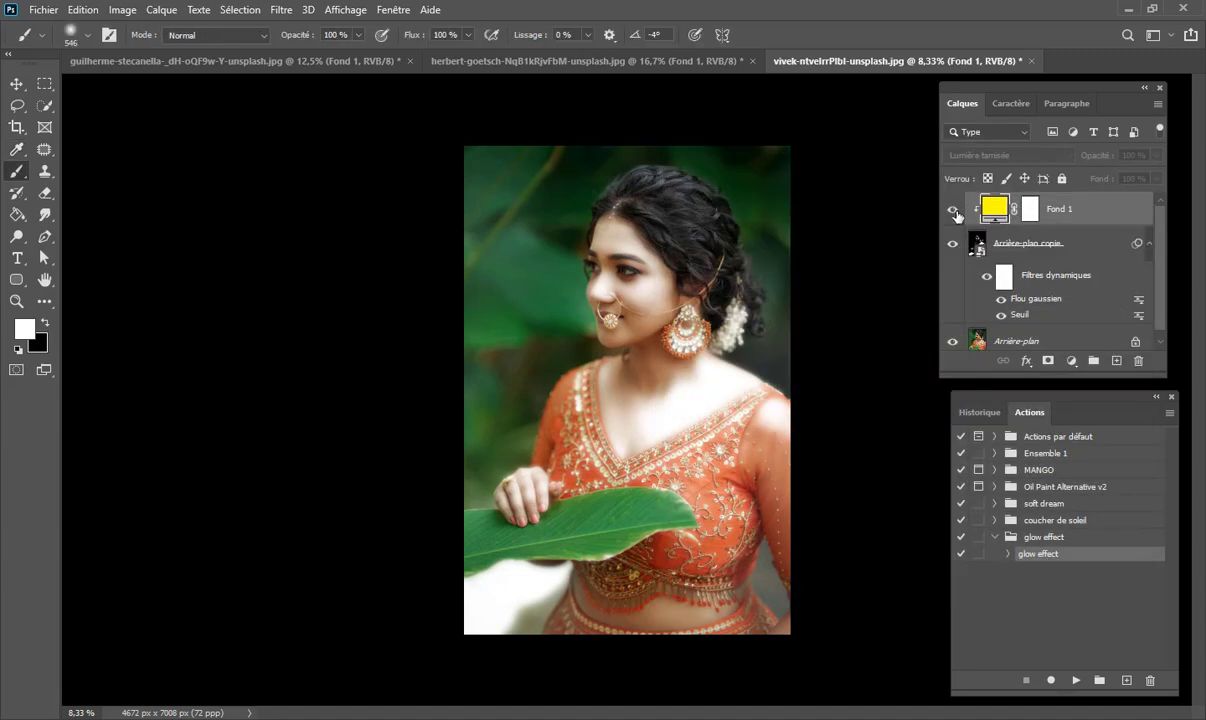
click(953, 211)
Step: Change the portrait's Fond 1 glow fill to red #ff1e00
double_click(1008, 210)
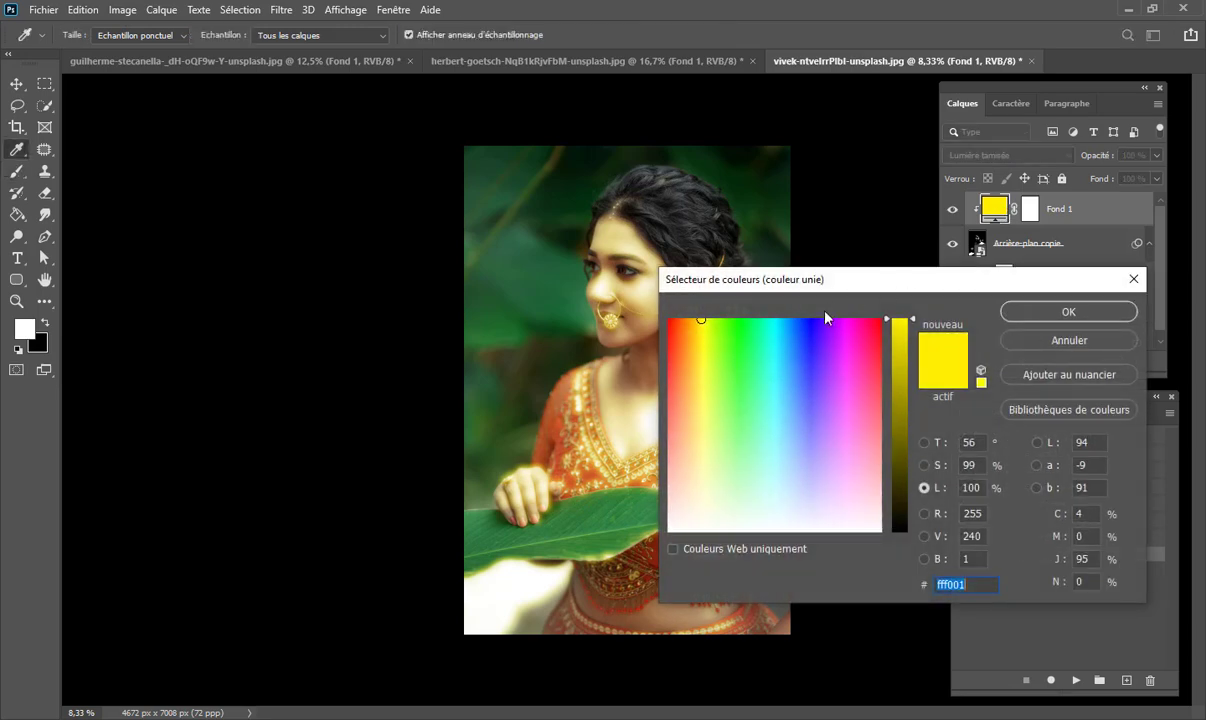
click(851, 342)
mouse_move(851, 342)
mouse_down()
mouse_move(681, 360)
mouse_move(679, 463)
mouse_up()
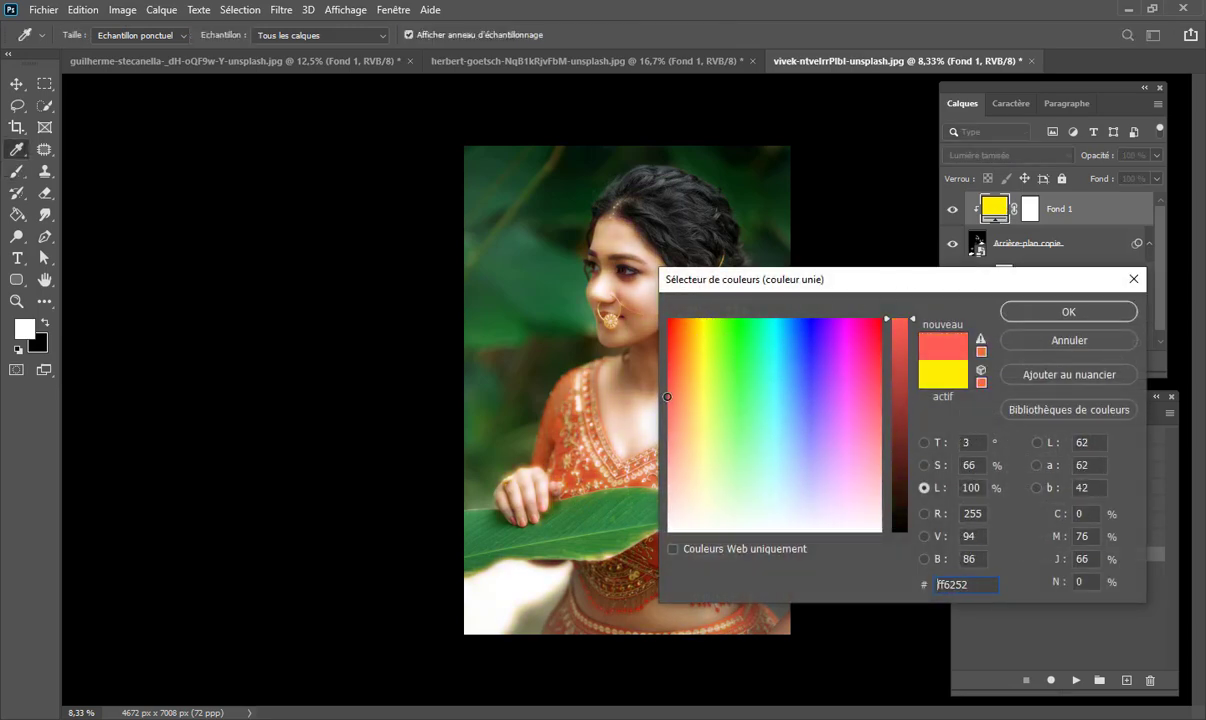
drag(670, 386, 668, 318)
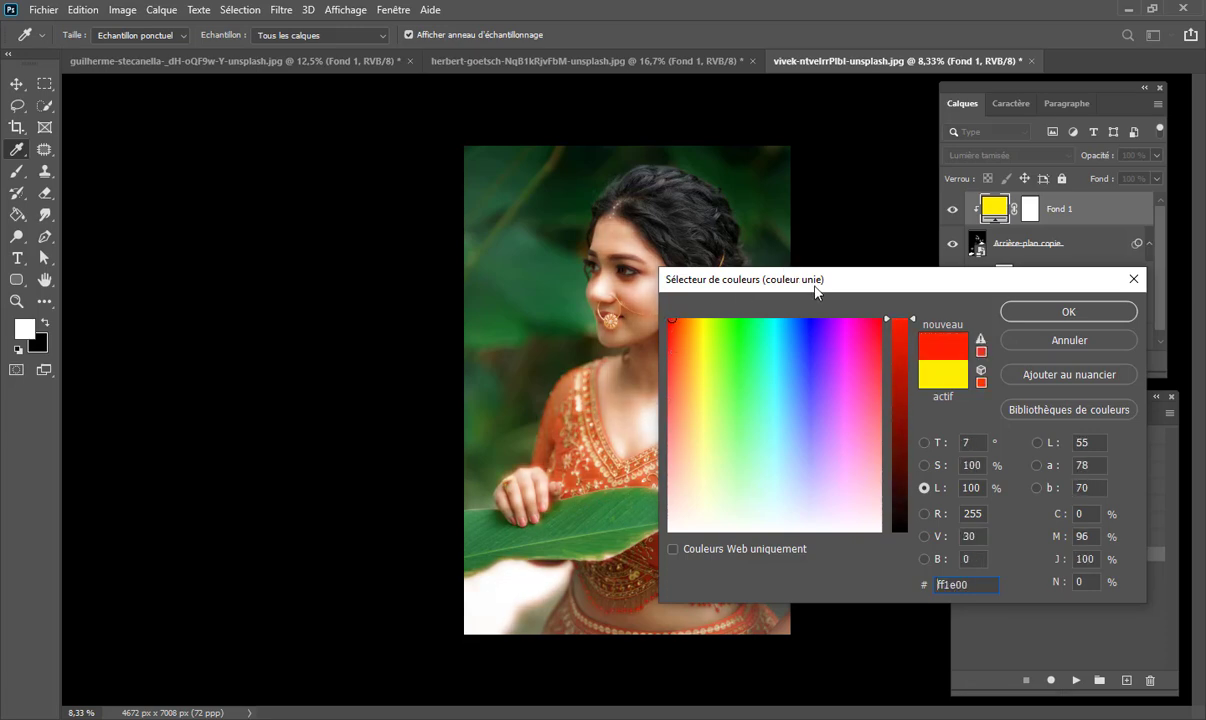
drag(816, 288, 821, 434)
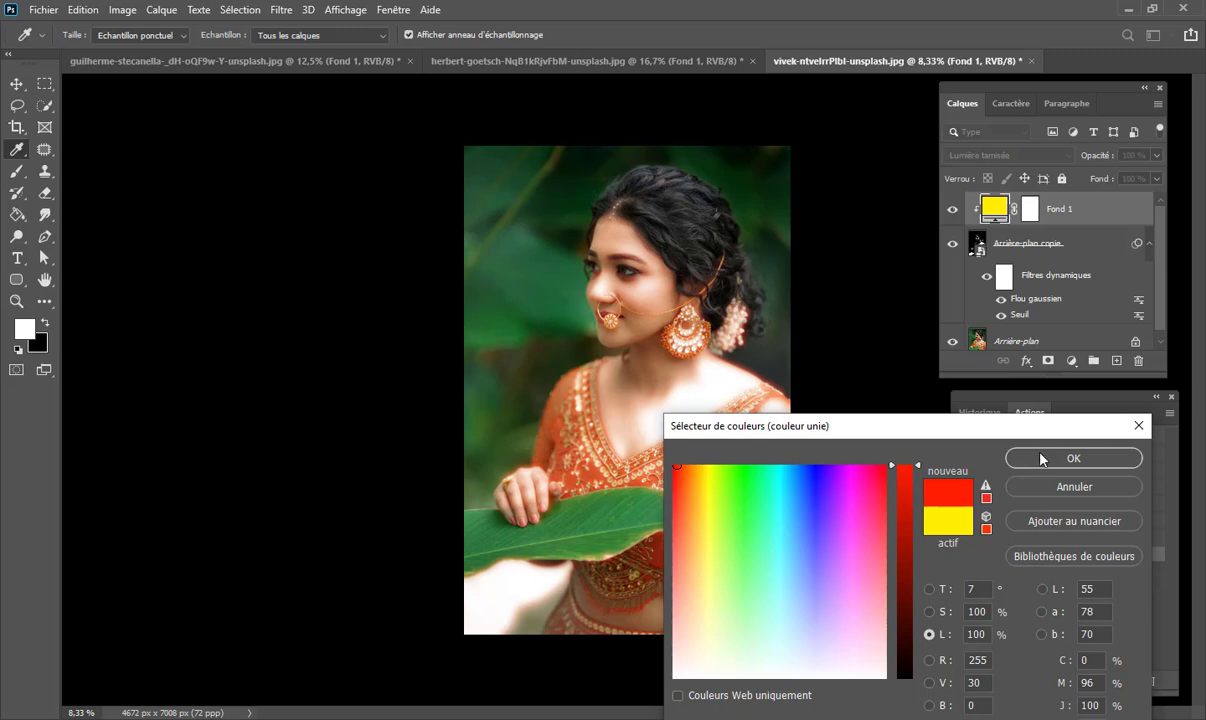
click(1041, 458)
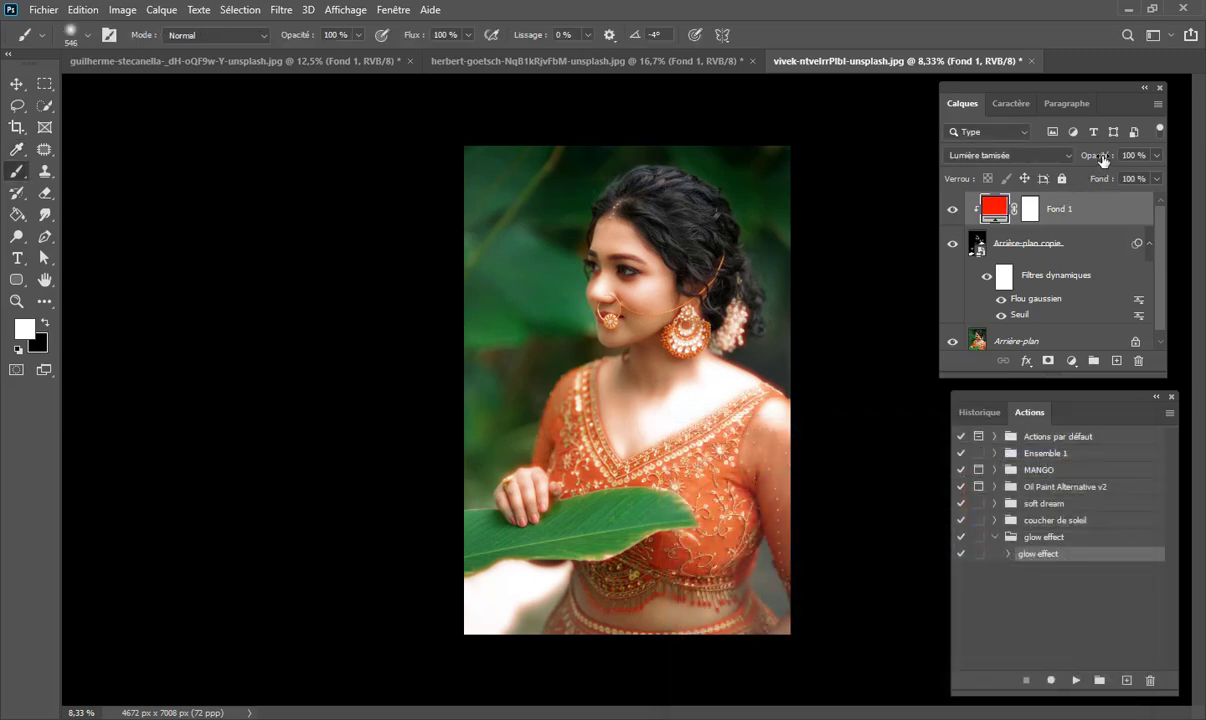
Step: Slightly lower the red Fond 1 fill's opacity and compare the portrait before and after the glow
drag(1103, 160, 1092, 162)
alt+click(953, 345)
alt+click(953, 345)
alt+click(953, 346)
alt+click(953, 346)
Step: Cycle through the dog and portrait documents, ending back on the city street photo
click(172, 60)
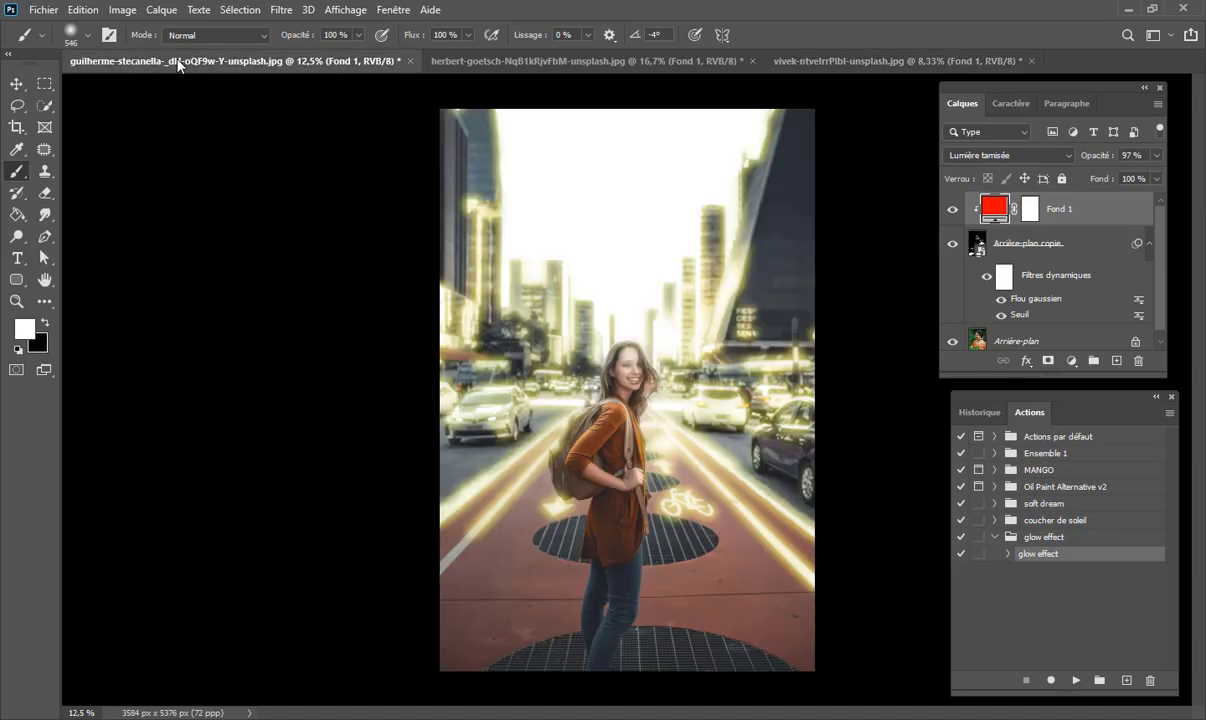
click(425, 61)
click(820, 61)
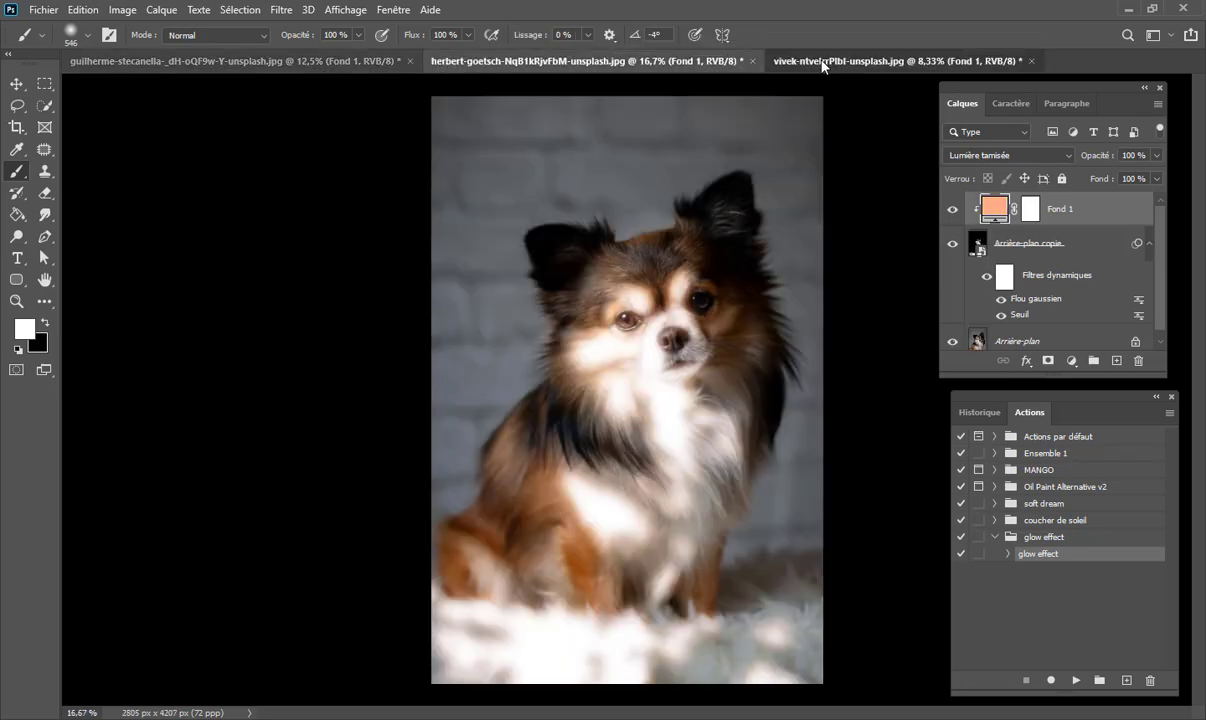
click(234, 62)
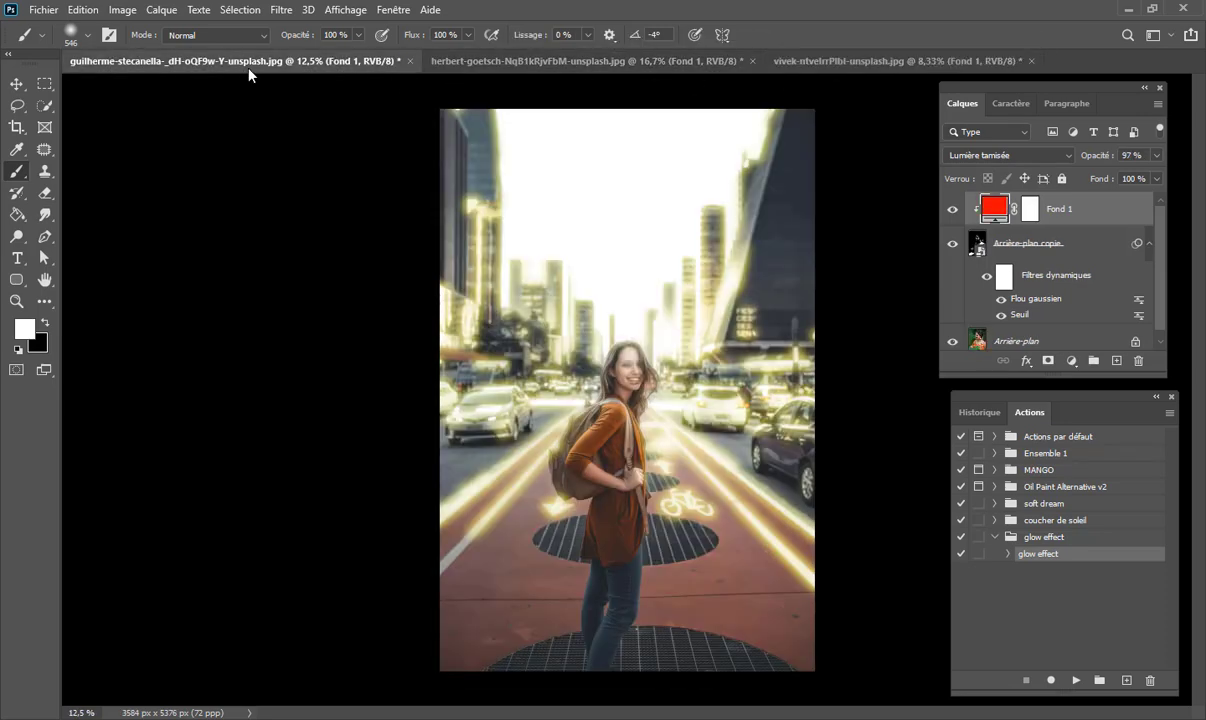